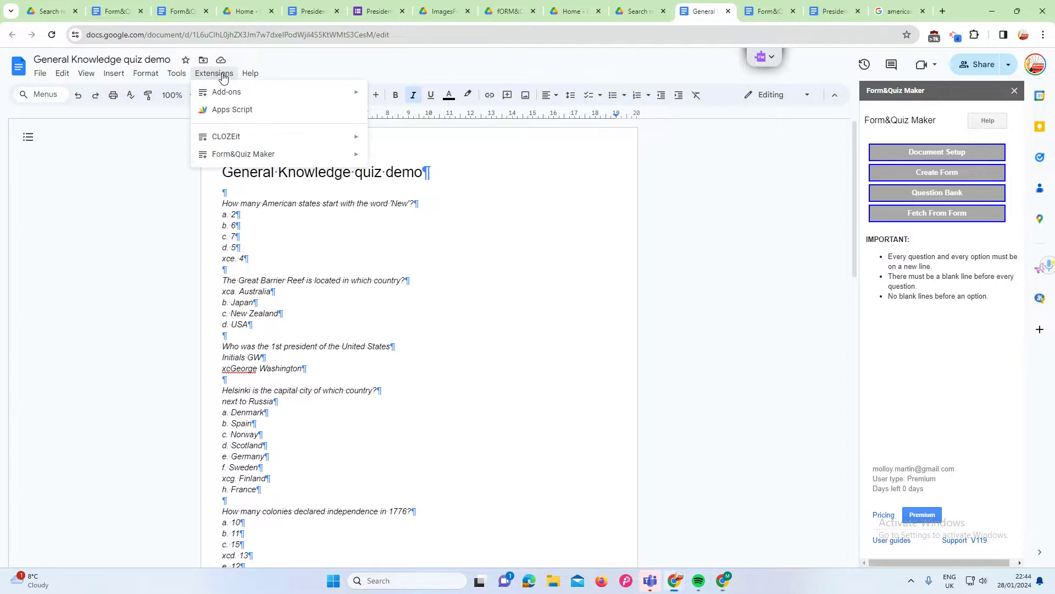
pyautogui.moveTo(268, 160)
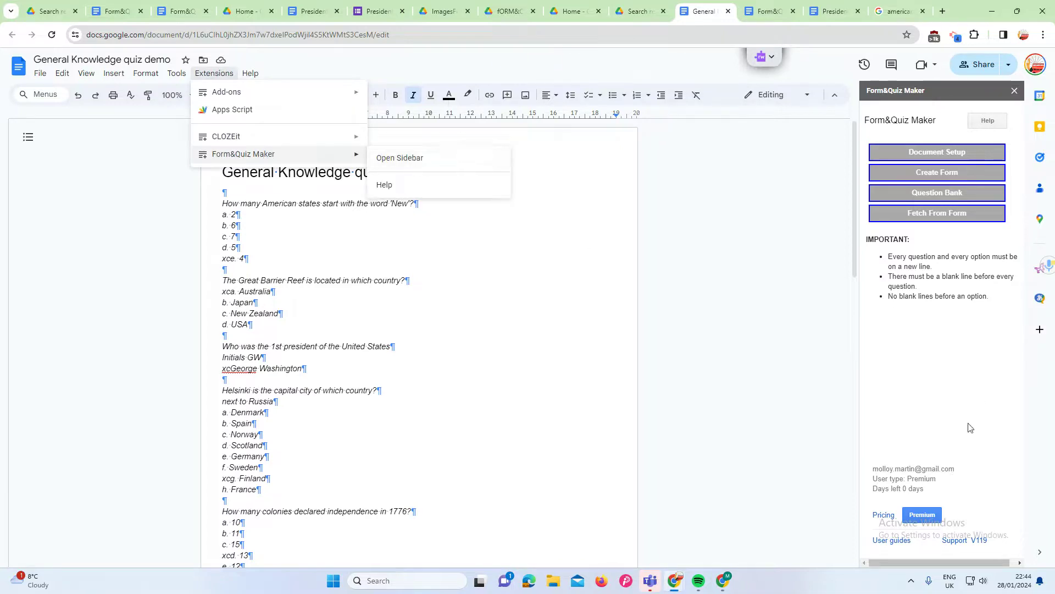
pyautogui.click(743, 323)
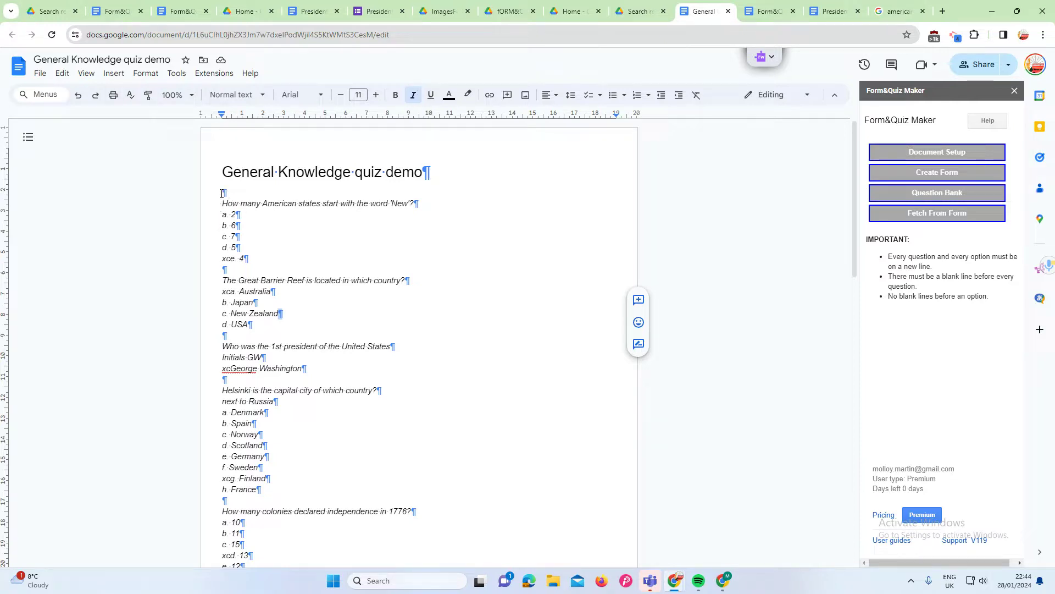
# Hide the non-printing characters in the quiz document.
pyautogui.click(86, 74)
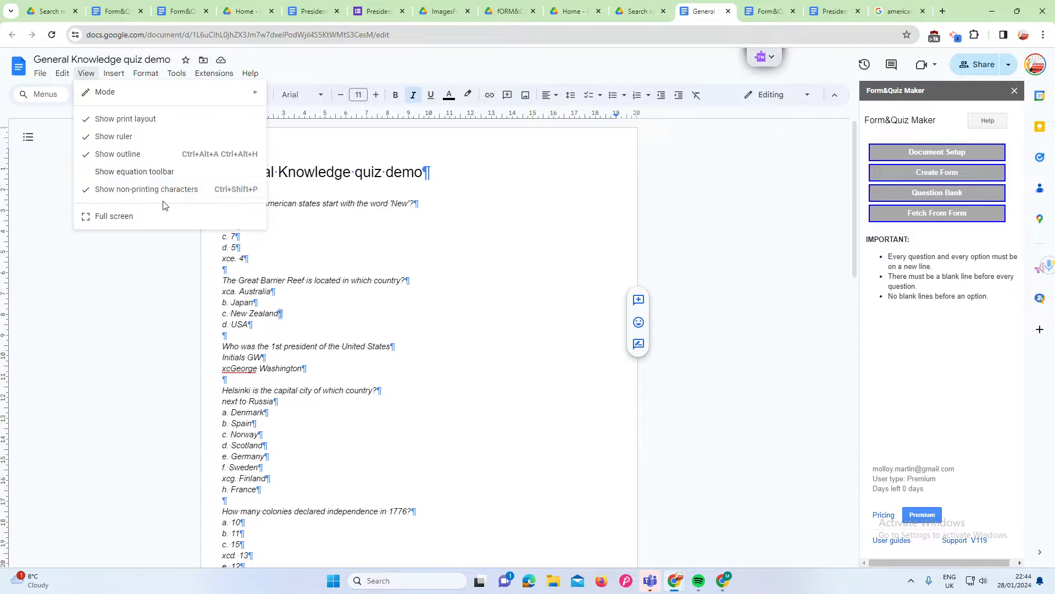
pyautogui.click(314, 220)
pyautogui.click(86, 74)
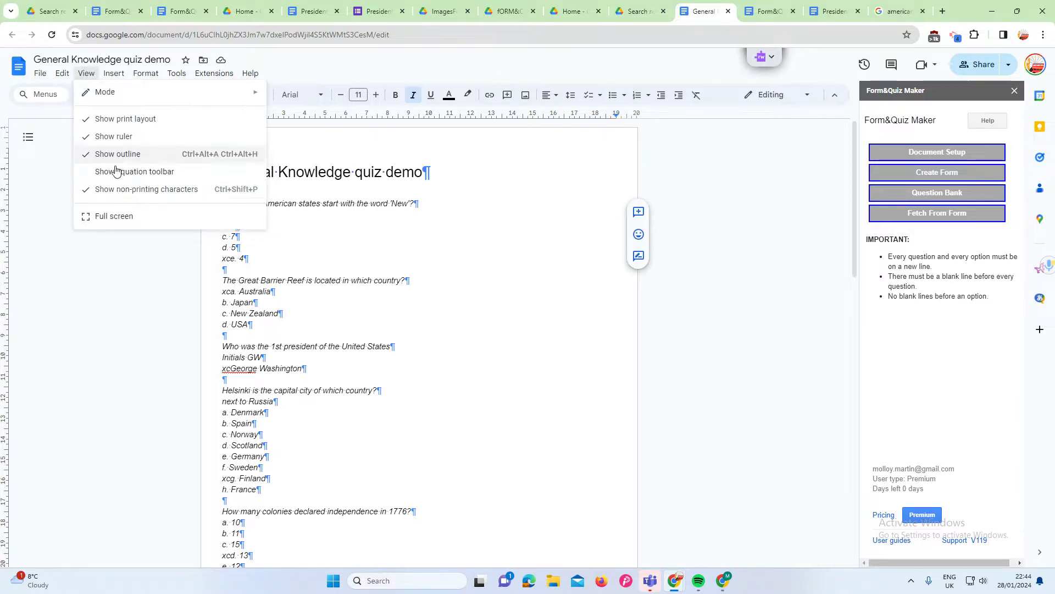
pyautogui.click(141, 188)
pyautogui.click(285, 234)
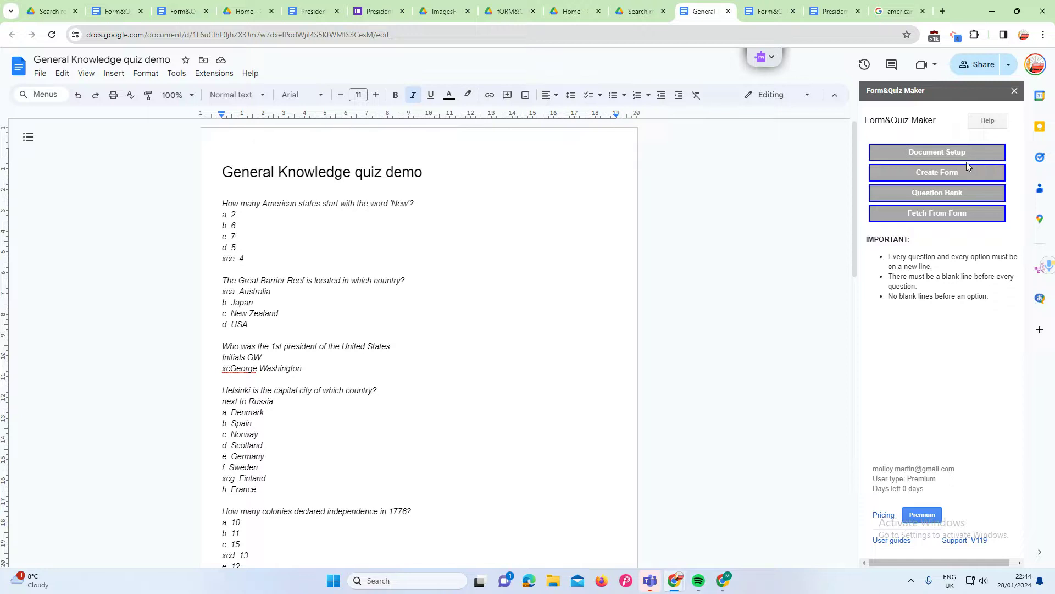
# Open the add-on's document setup and mark the 1st president question as Short text.
pyautogui.click(950, 156)
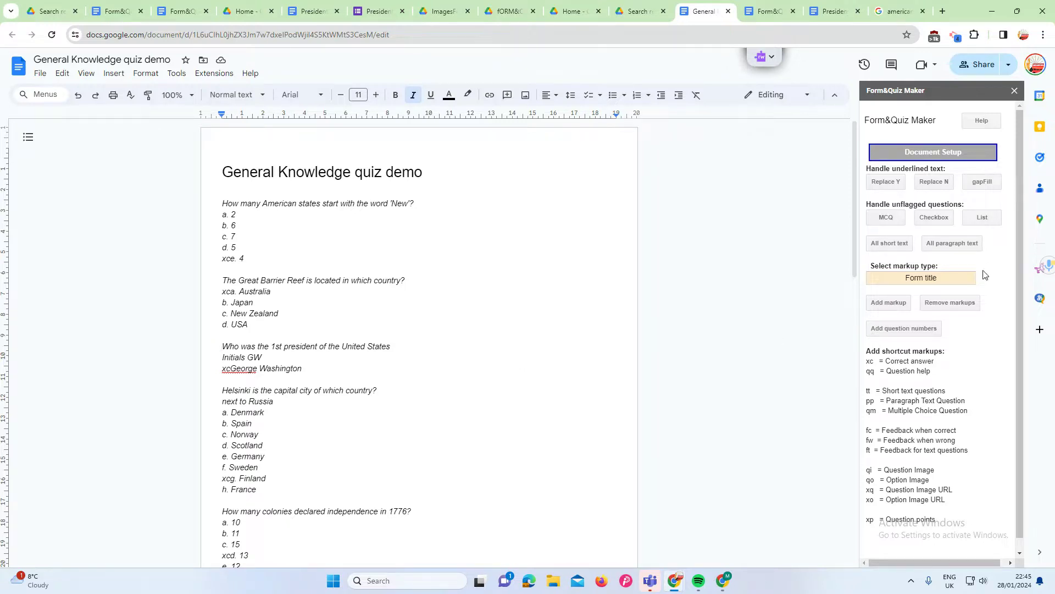
pyautogui.click(962, 279)
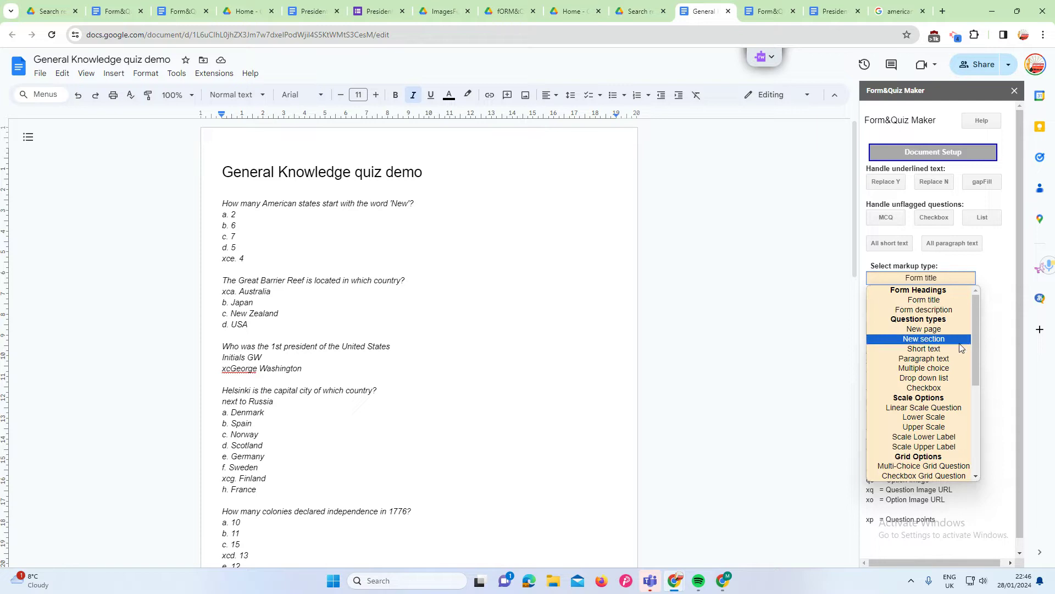
pyautogui.click(938, 349)
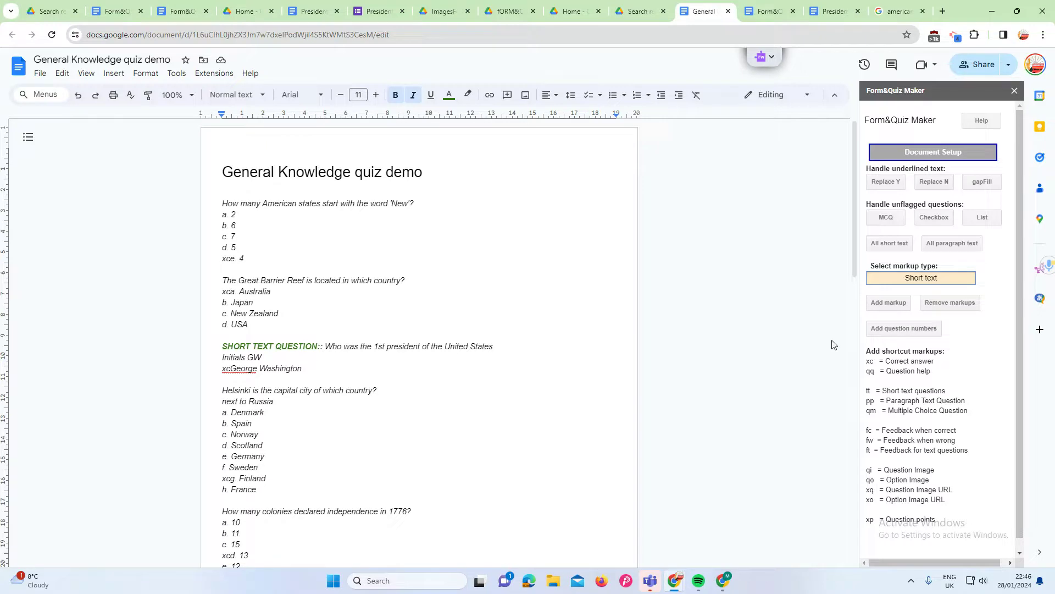
# Mark the "Initials GW" line under the president question as Question help.
pyautogui.click(223, 354)
pyautogui.click(959, 279)
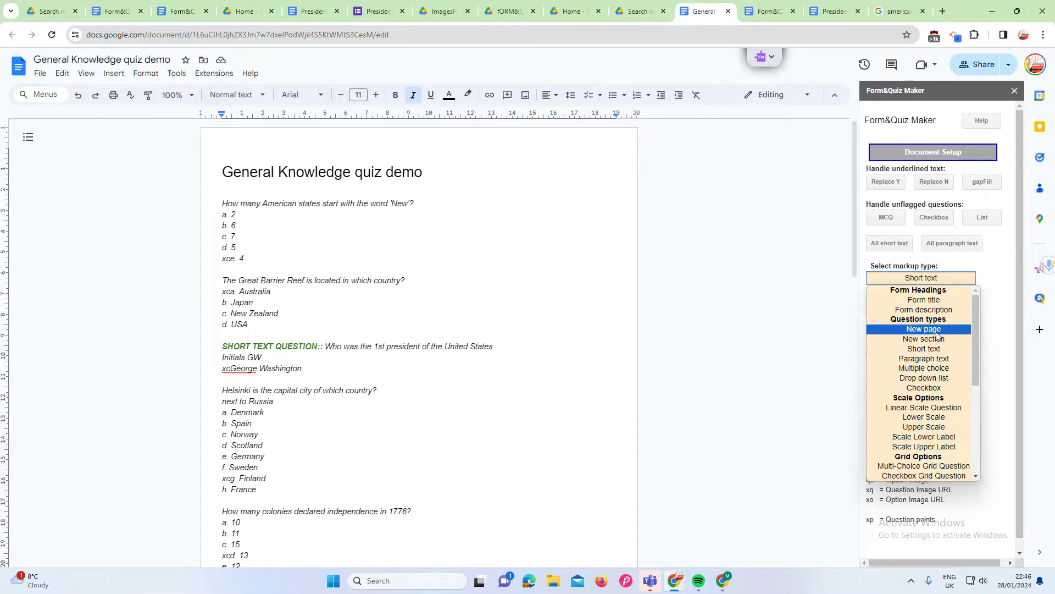
pyautogui.scroll(-5, 940, 407)
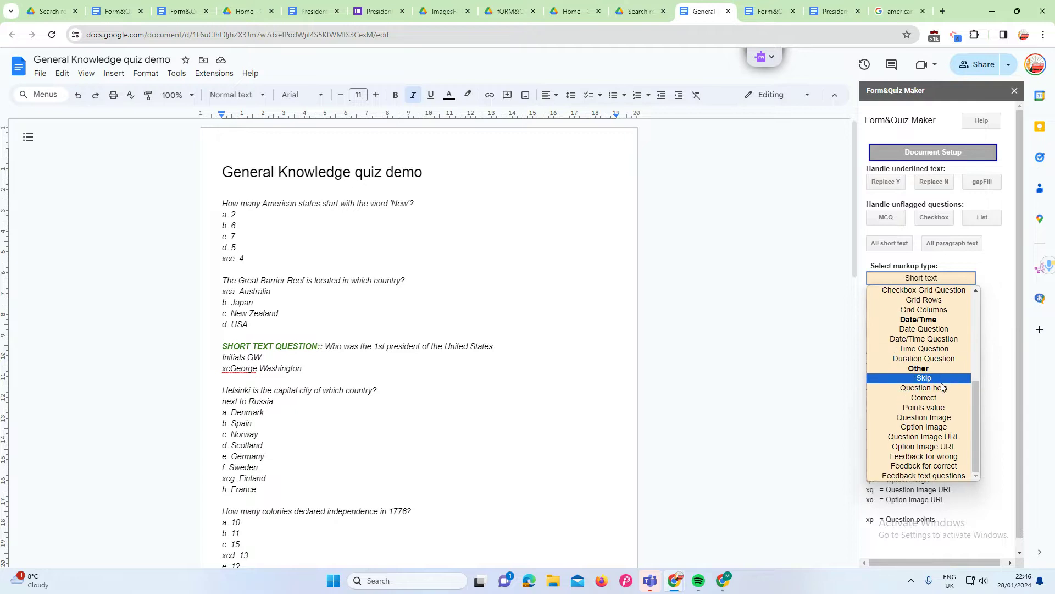
pyautogui.click(913, 389)
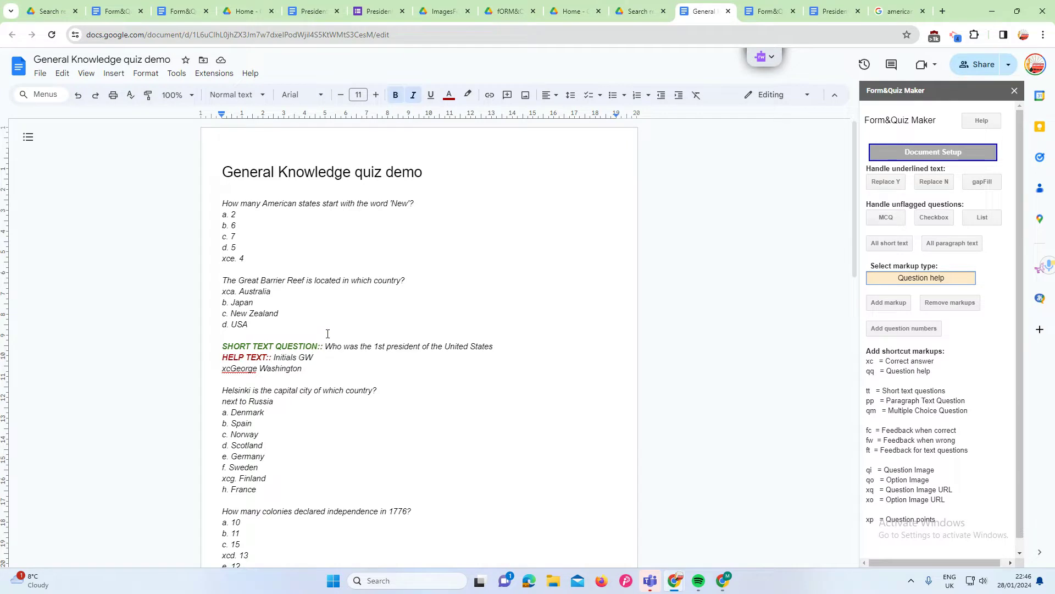
# Add the short text shortcut "tt" directly before the question about Florida's tropical wetlands.
pyautogui.scroll(-8, 327, 333)
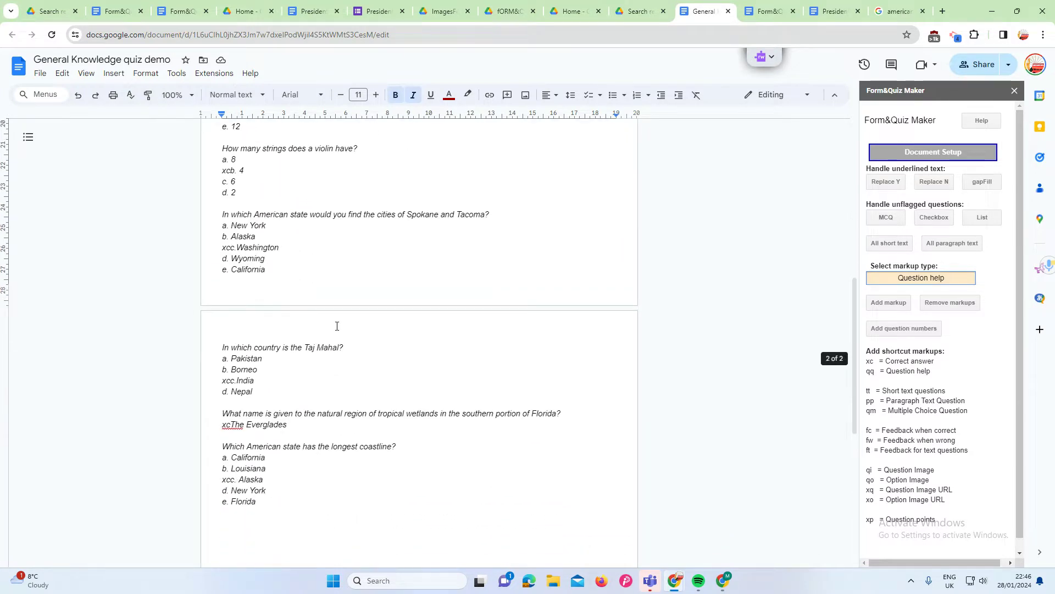
pyautogui.click(220, 413)
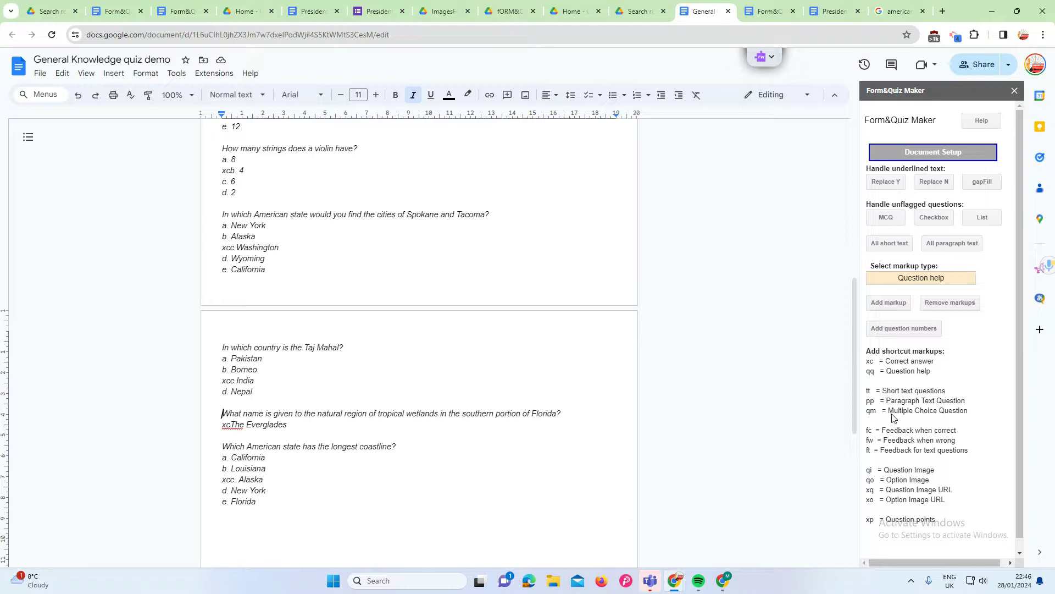
pyautogui.write('tt')
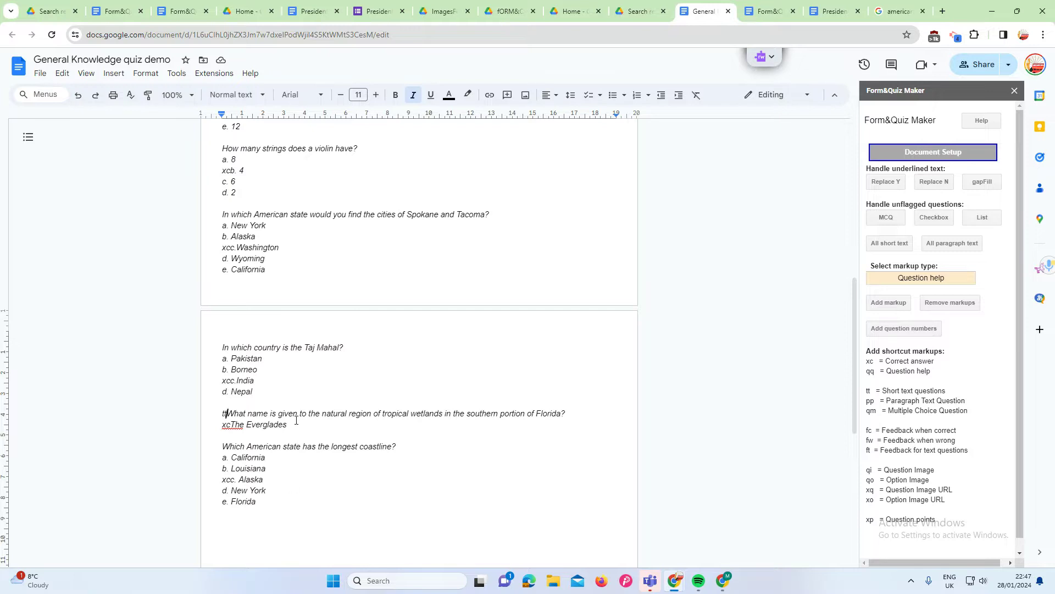
# Convert all unflagged questions to multiple choice and review the markups throughout the document.
pyautogui.scroll(8, 297, 426)
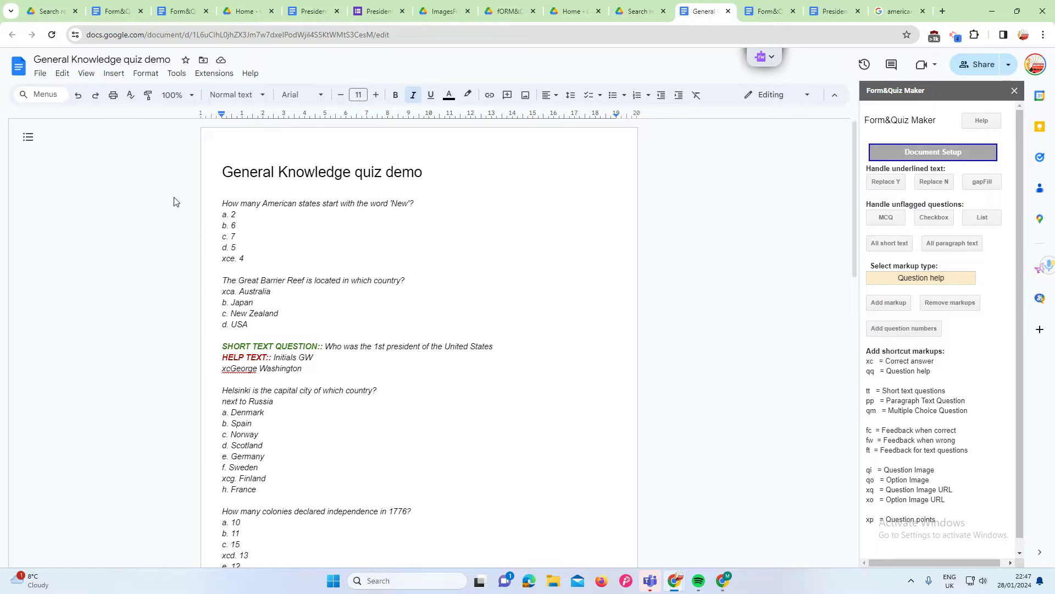
pyautogui.click(890, 221)
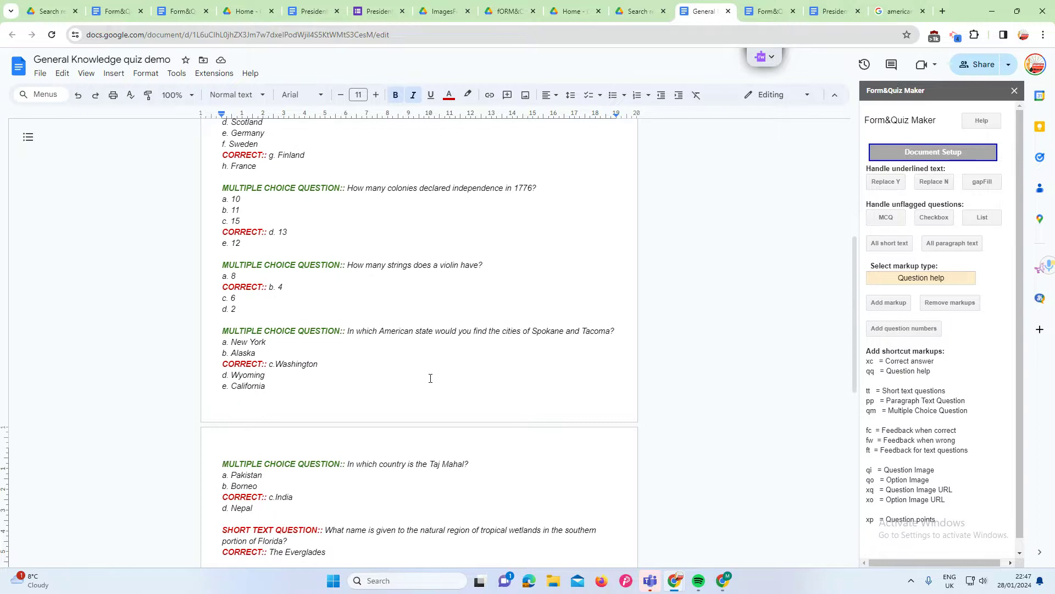
pyautogui.scroll(6, 431, 377)
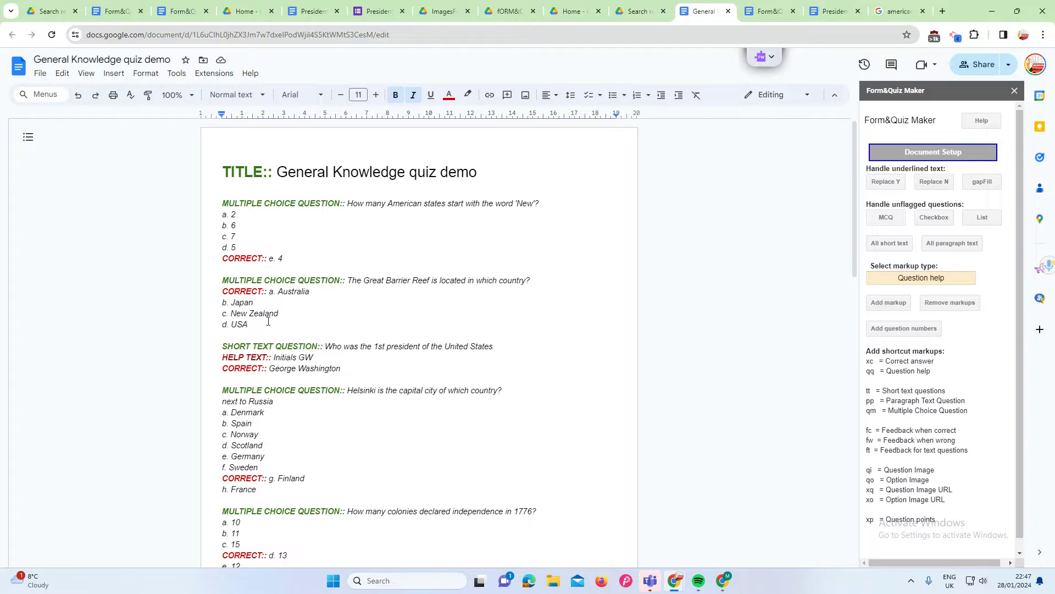
pyautogui.scroll(-10, 268, 317)
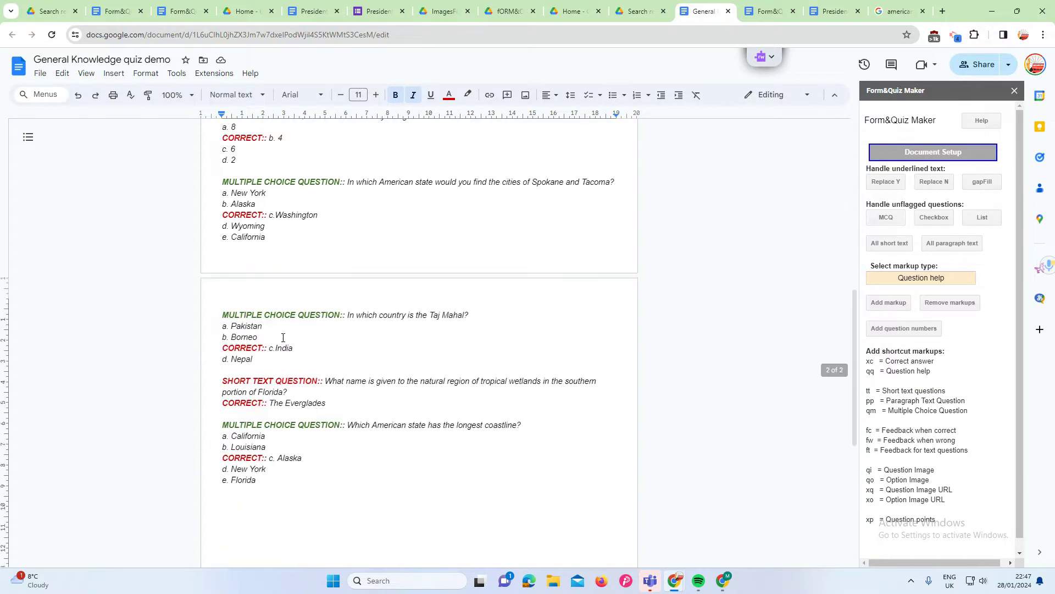
pyautogui.scroll(-1, 283, 337)
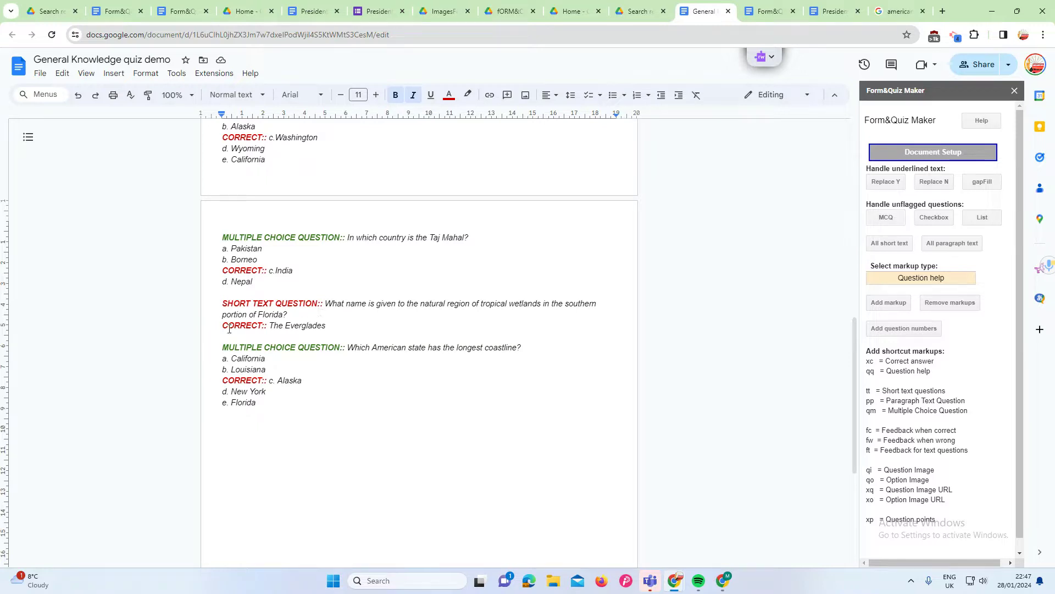
pyautogui.click(269, 328)
pyautogui.scroll(10, 270, 338)
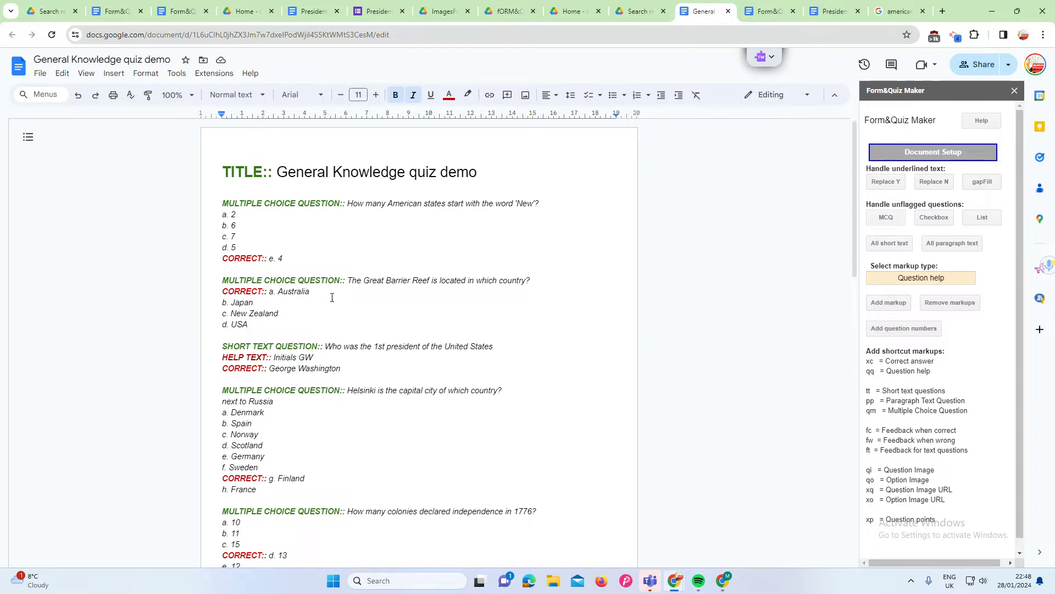
# Open the form creation settings and turn off shuffling of questions and of MCQ answer options.
pyautogui.click(957, 153)
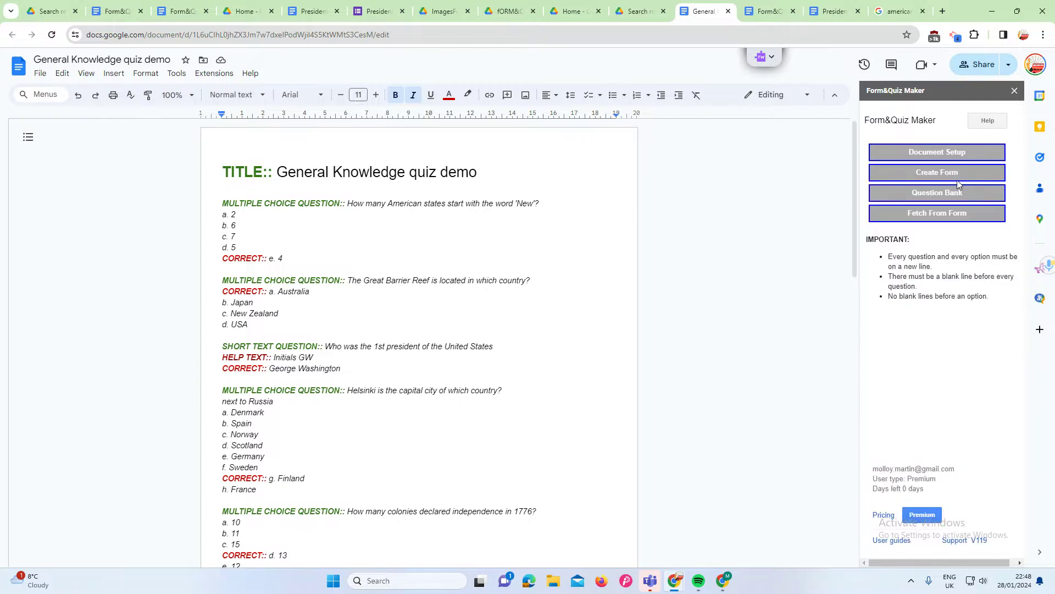
pyautogui.click(961, 174)
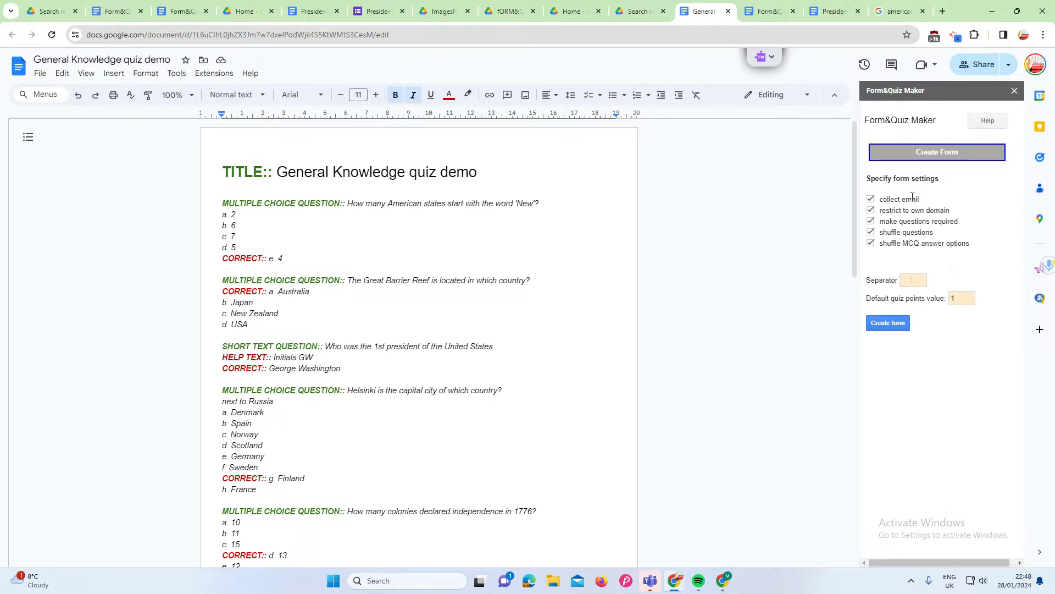
pyautogui.click(872, 233)
pyautogui.click(871, 245)
pyautogui.click(913, 281)
pyautogui.scroll(-4, 385, 380)
pyautogui.scroll(4, 415, 365)
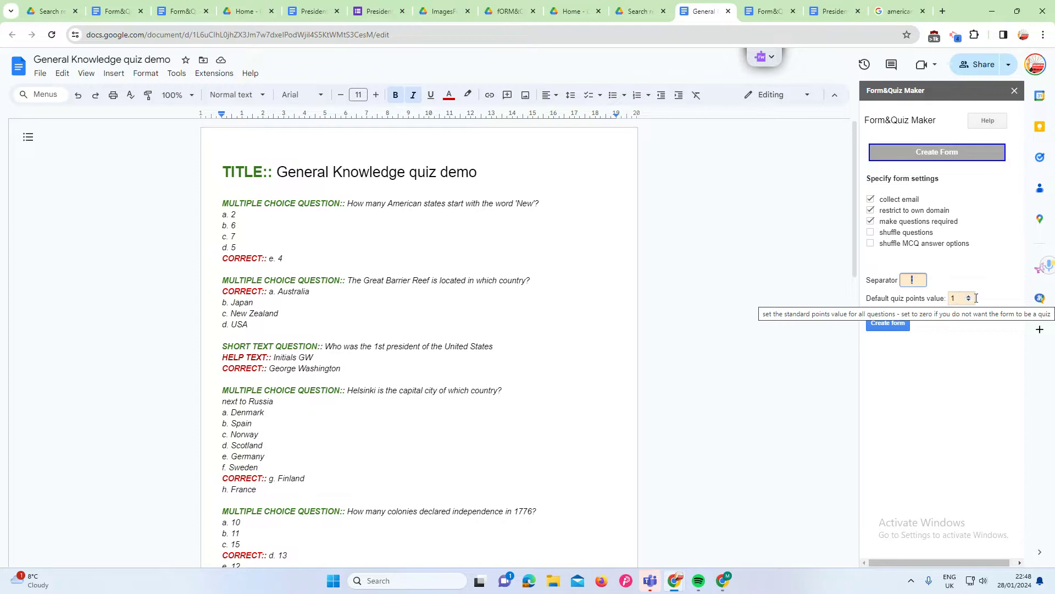
pyautogui.click(959, 264)
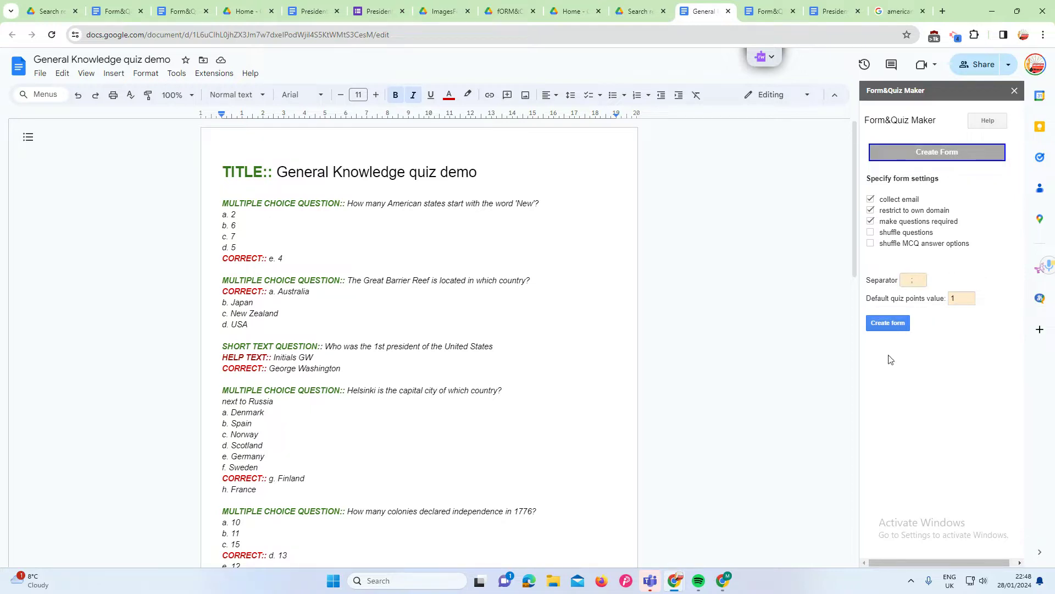
# Create the form from the document and open its edit view through the link inserted after the last question.
pyautogui.click(896, 328)
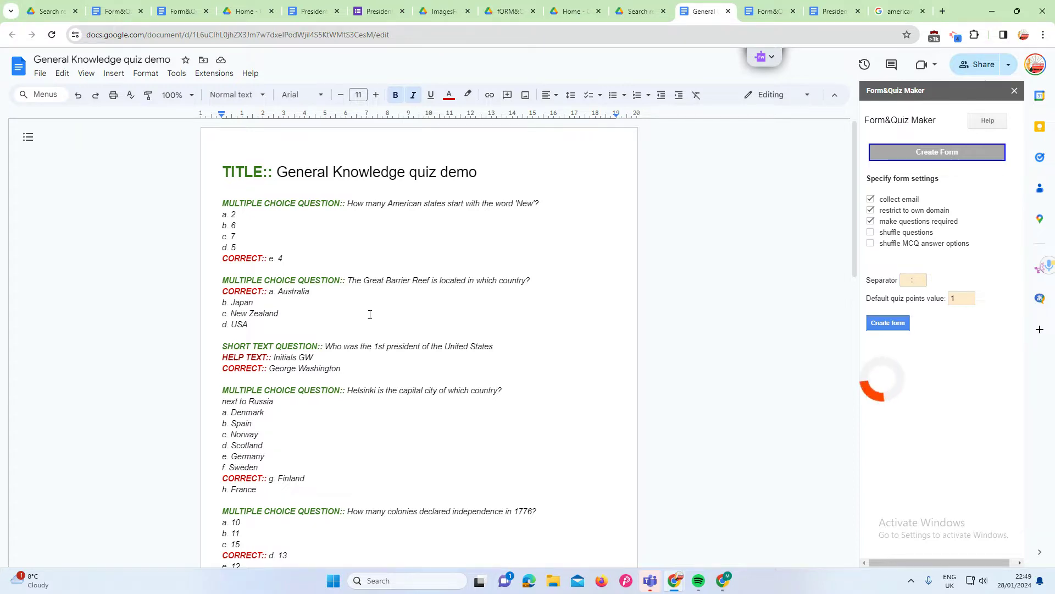
pyautogui.scroll(-13, 371, 315)
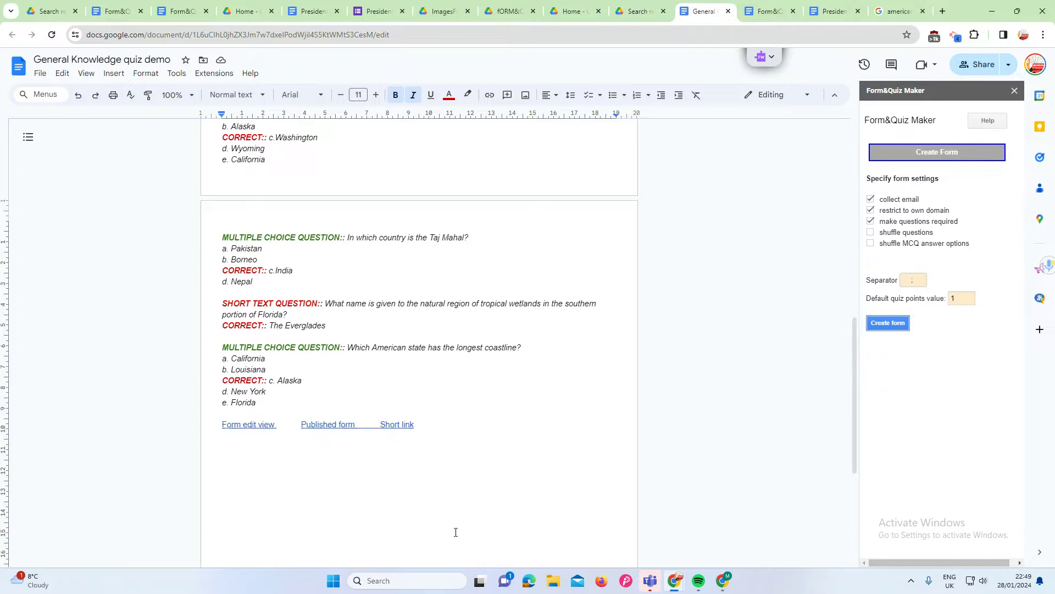
pyautogui.click(250, 425)
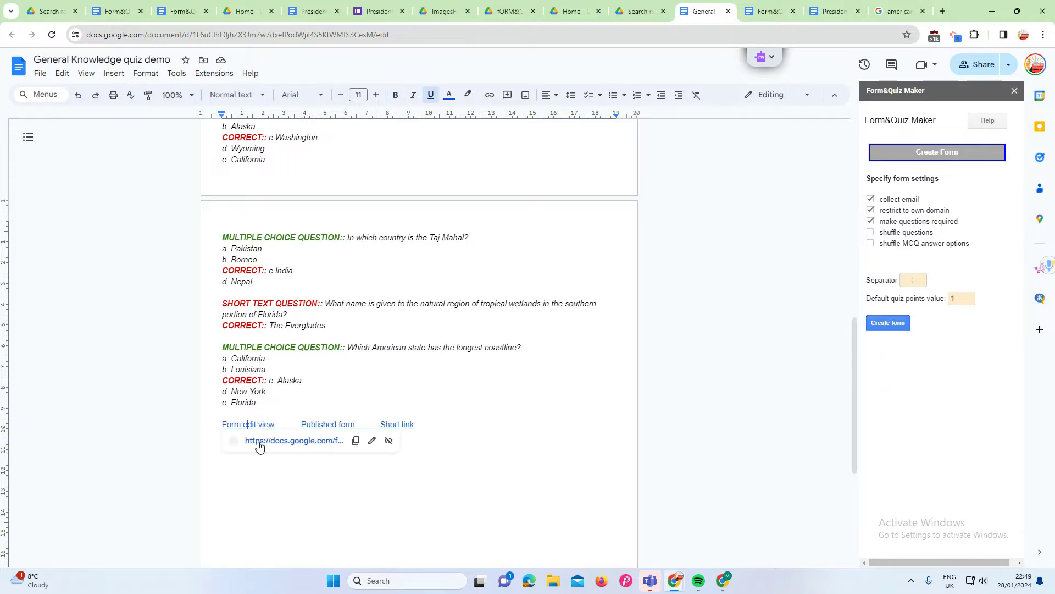
pyautogui.click(278, 447)
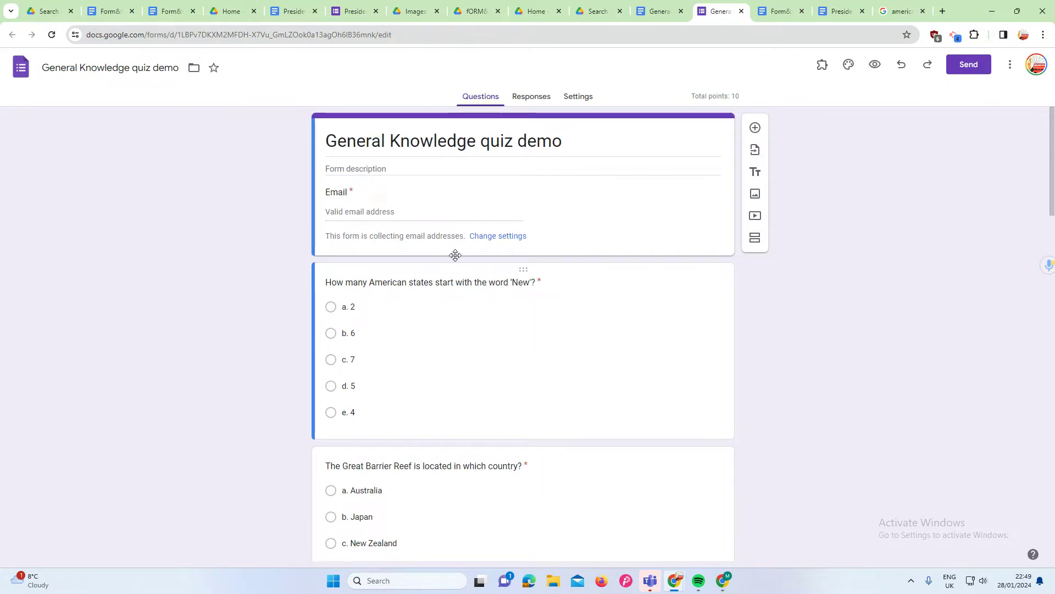
# Examine the correct answers set for the American states question and the 1st president question in the generated form.
pyautogui.click(509, 355)
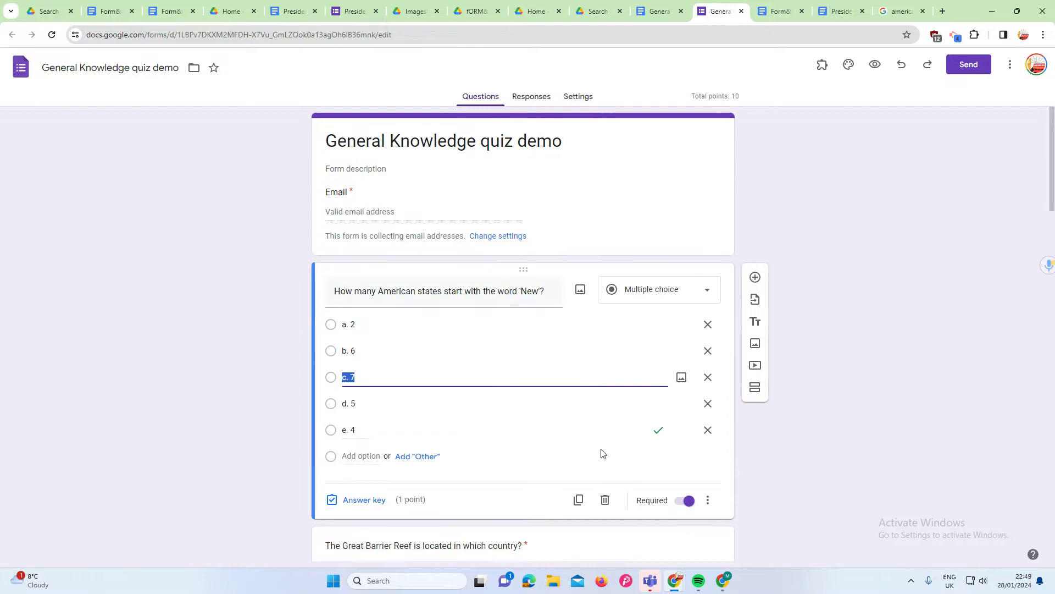
pyautogui.scroll(-6, 452, 418)
pyautogui.scroll(-1, 461, 413)
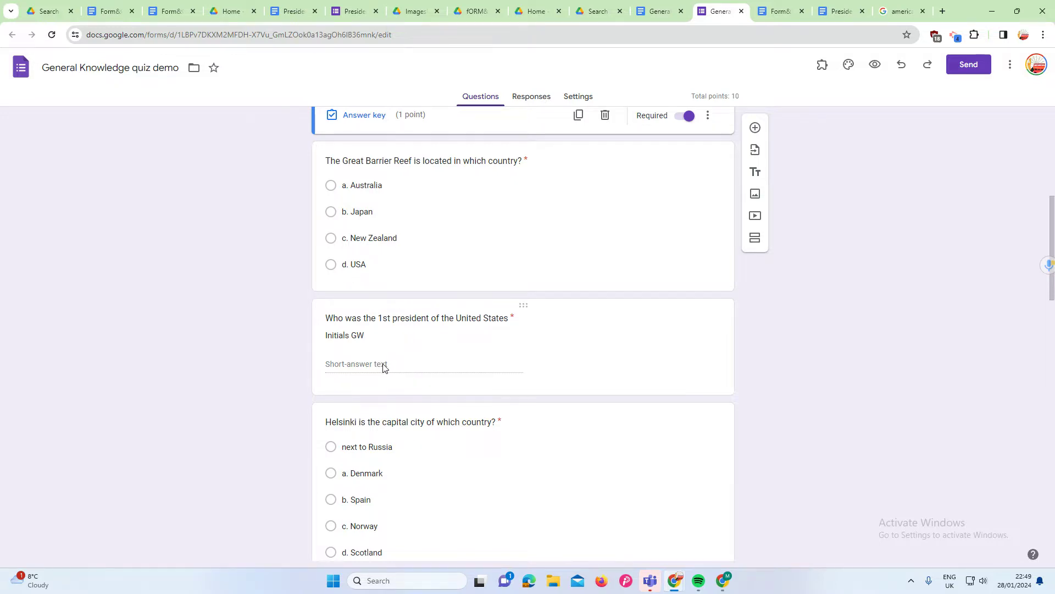
pyautogui.click(407, 359)
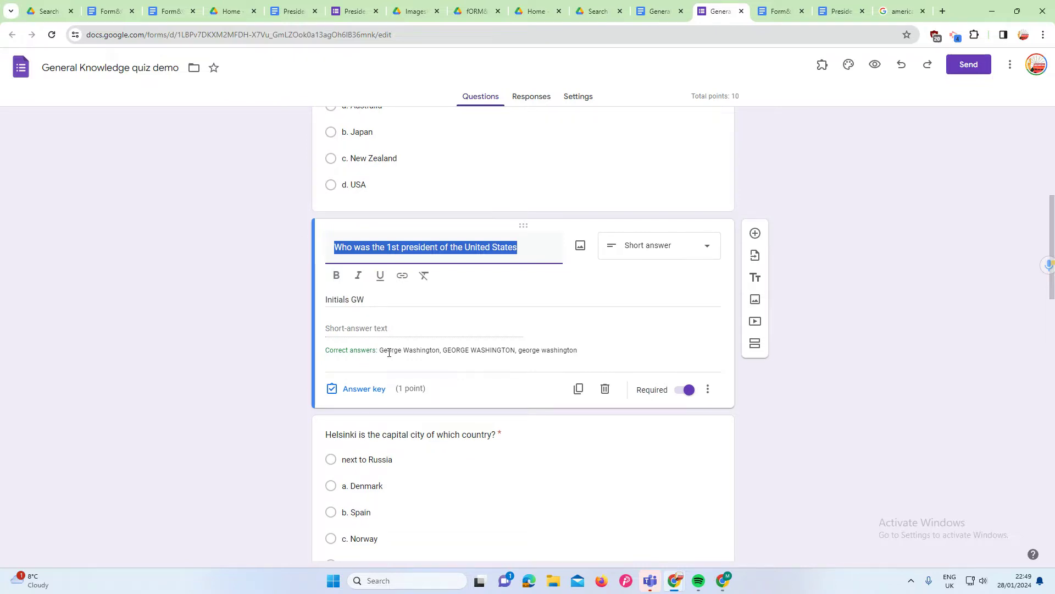
# Compare the 1st president question's markup in the quiz document with its accepted answers in the form.
pyautogui.click(651, 18)
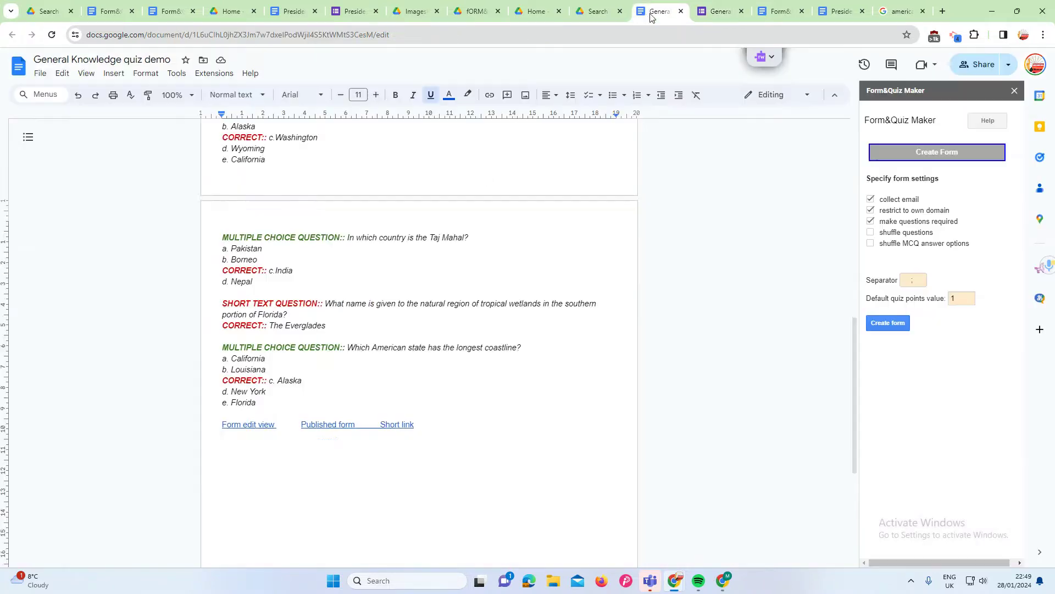
pyautogui.scroll(10, 359, 287)
pyautogui.scroll(4, 358, 286)
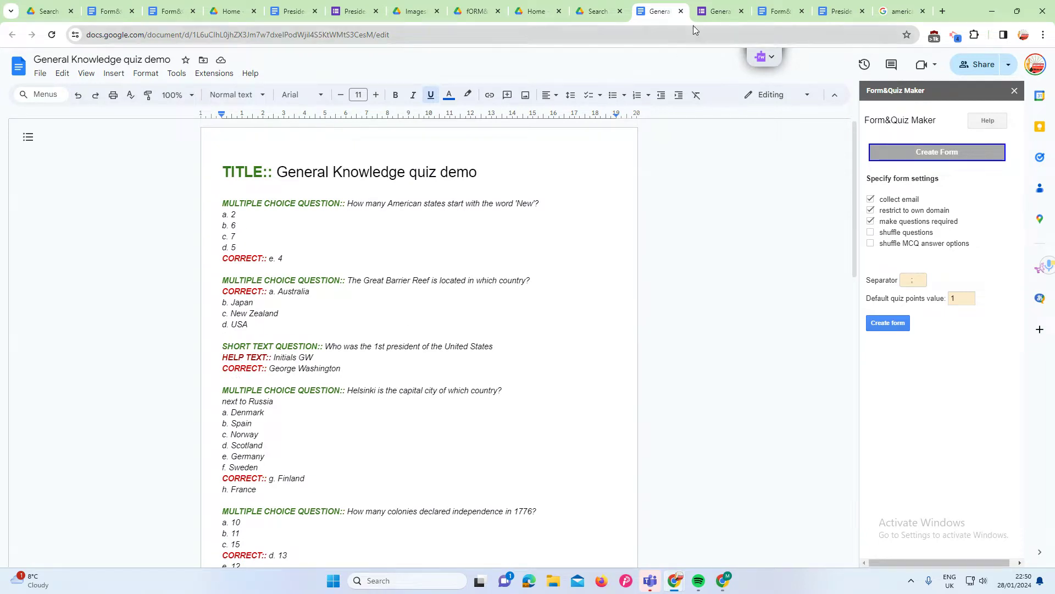
pyautogui.click(713, 13)
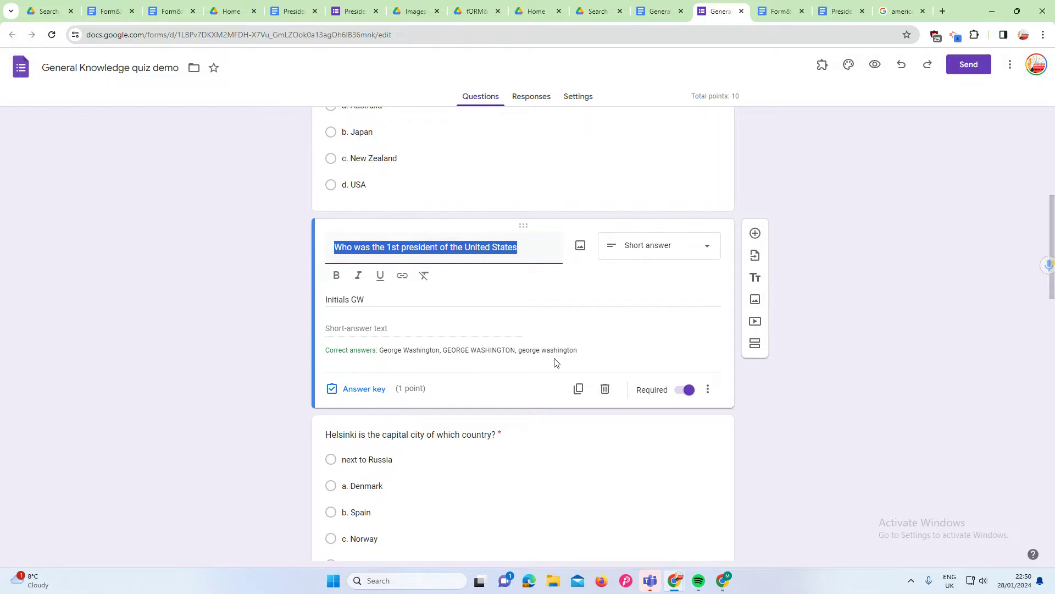
pyautogui.click(659, 10)
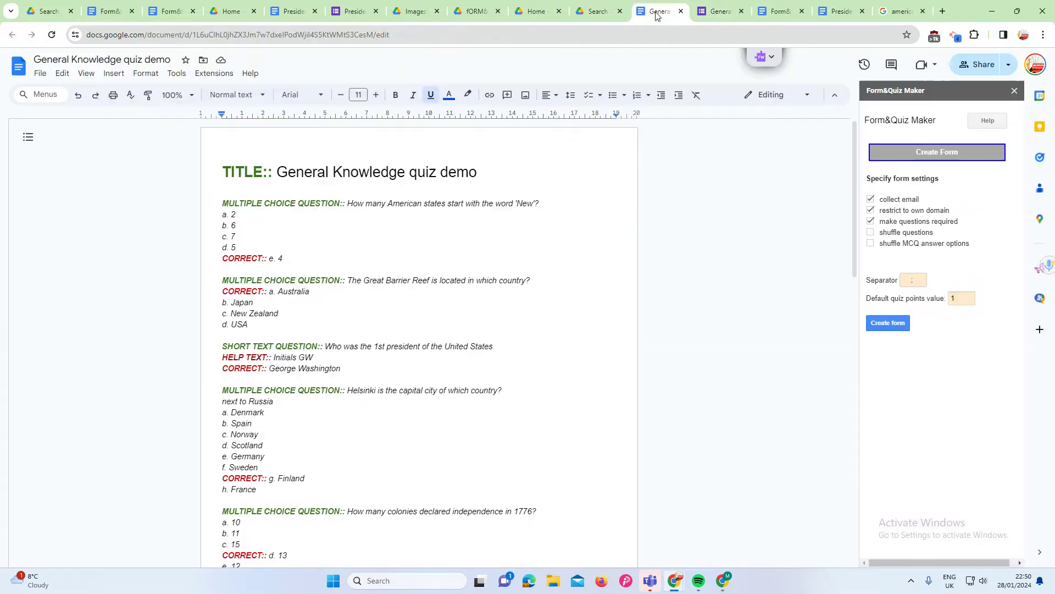
# Add washington and George Washington to the 1st president question's correct answers, and set the form's answer separator to a comma.
pyautogui.click(340, 368)
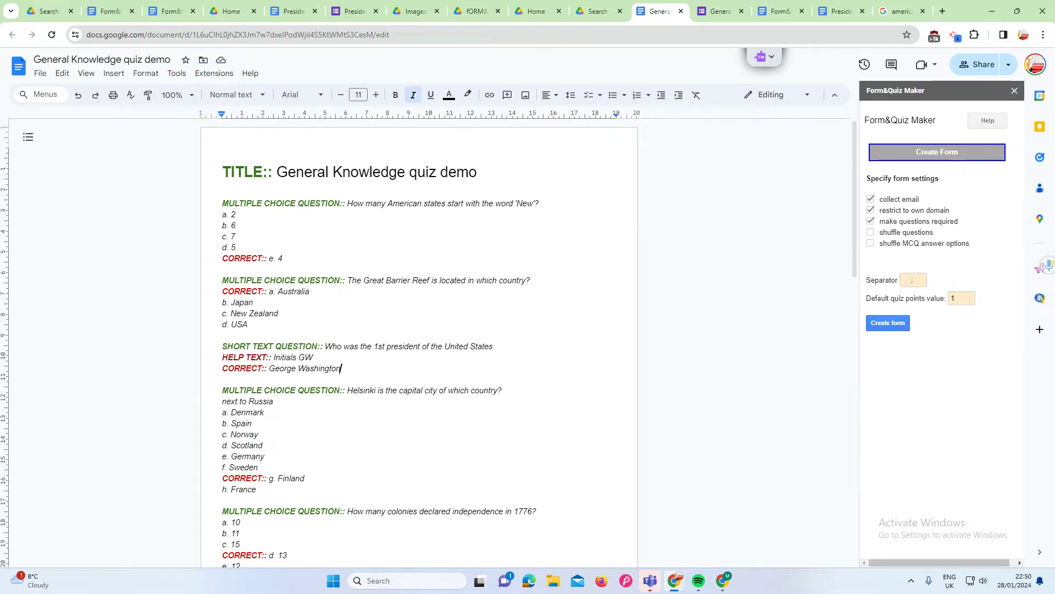
pyautogui.write('Washington, washington, ')
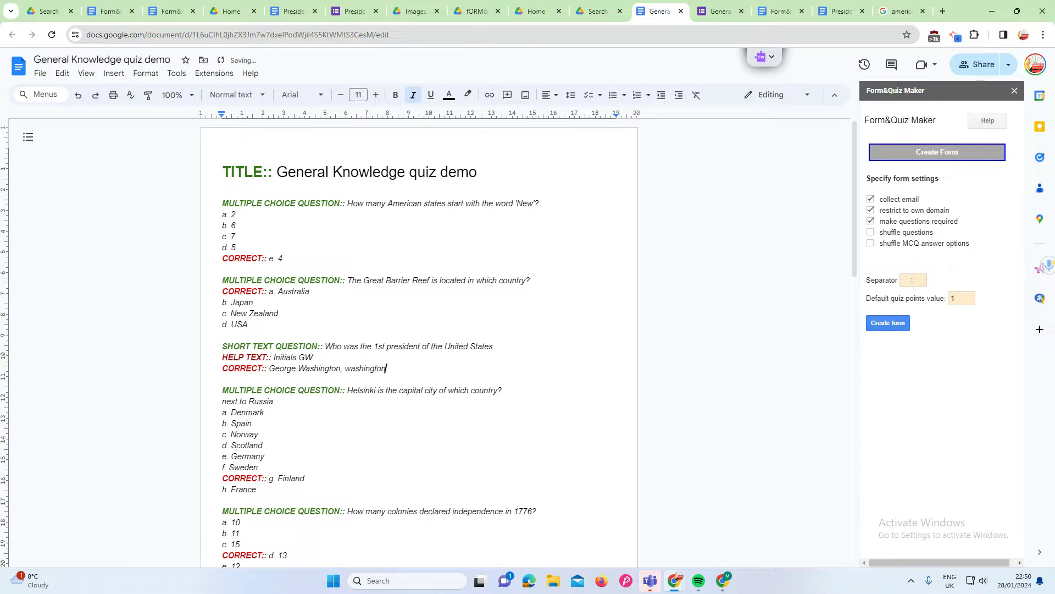
pyautogui.write('George Washington')
pyautogui.click(911, 279)
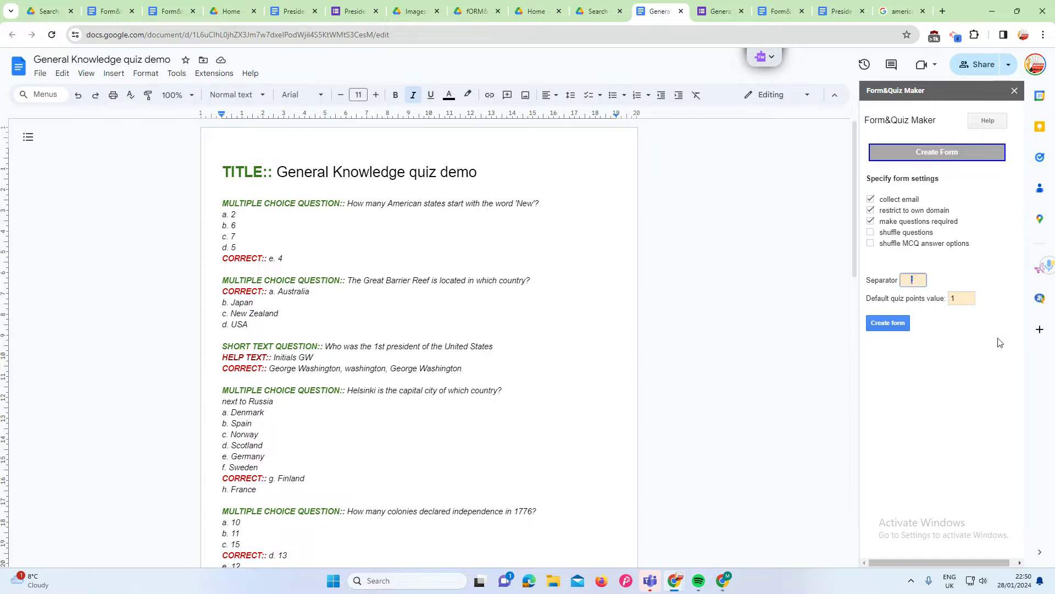
pyautogui.write(',')
# Look over the generated form and the other open documents, and examine the questions in the Presidents Quiz no Markups document.
pyautogui.hotkey('ctrl', 'Tab')
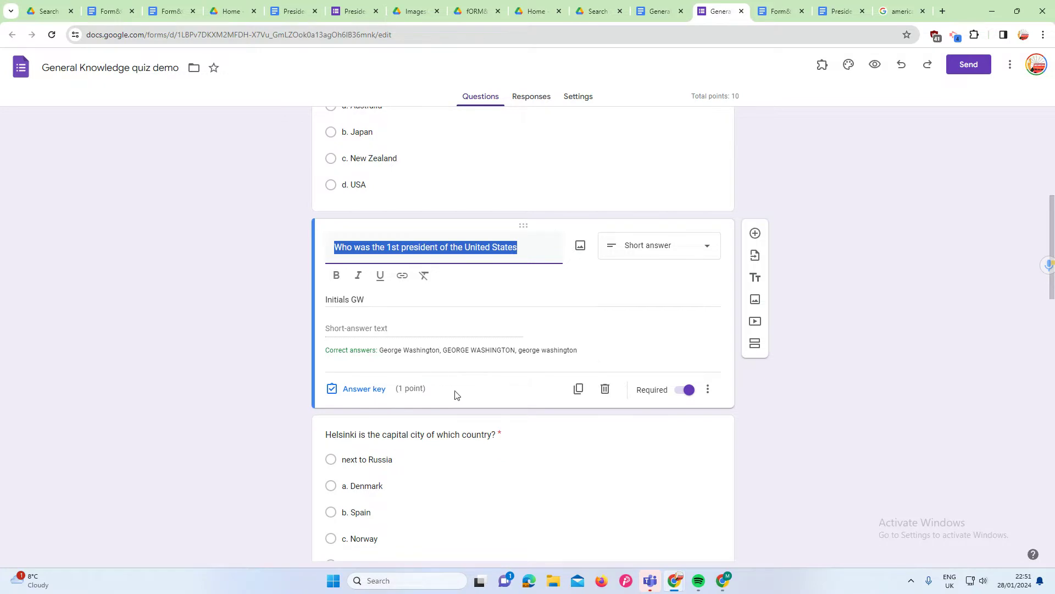
pyautogui.scroll(7, 455, 360)
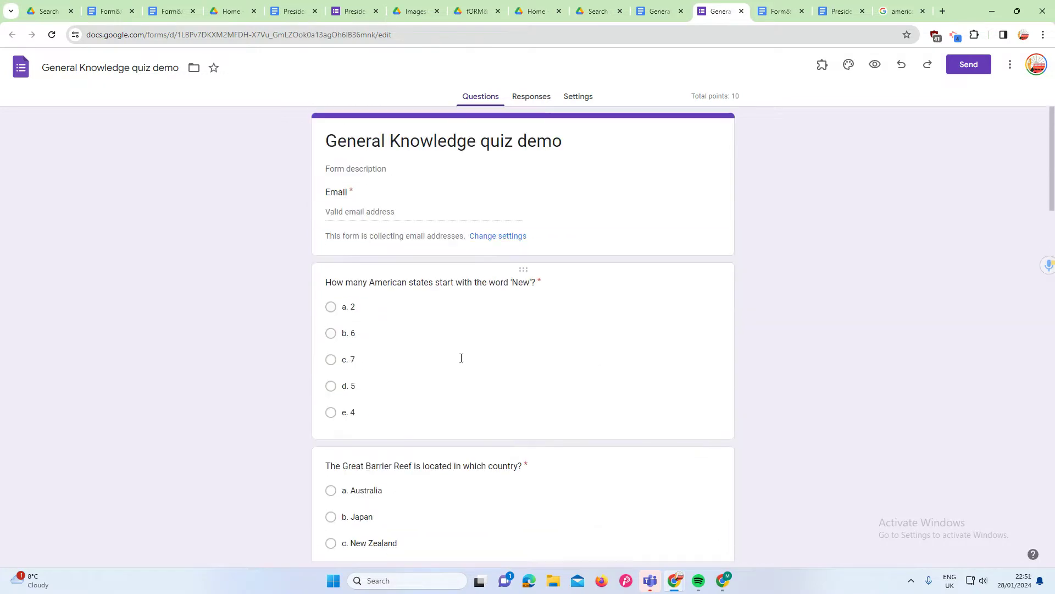
pyautogui.click(661, 11)
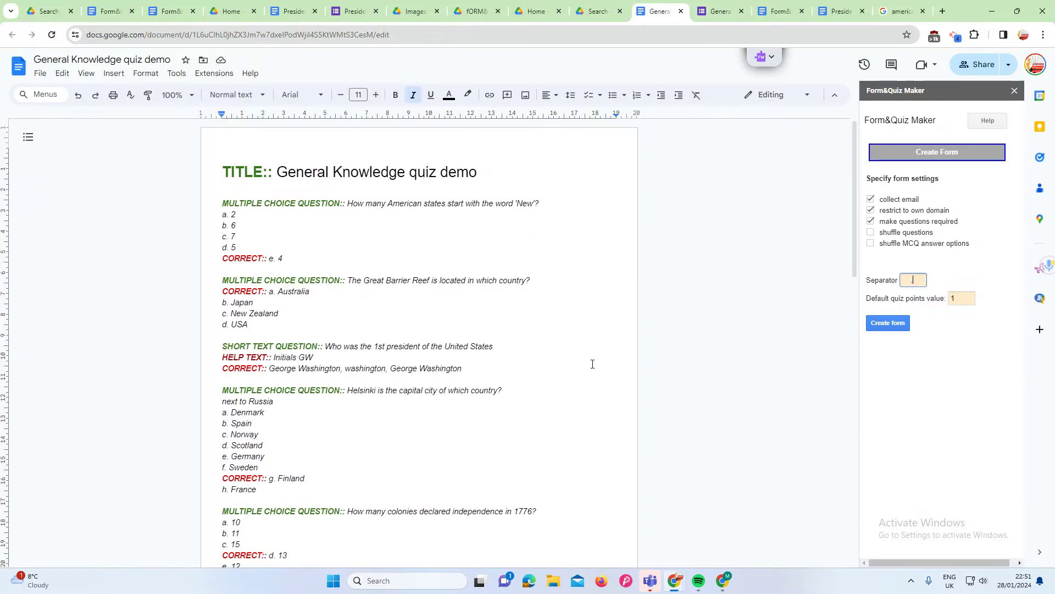
pyautogui.click(784, 14)
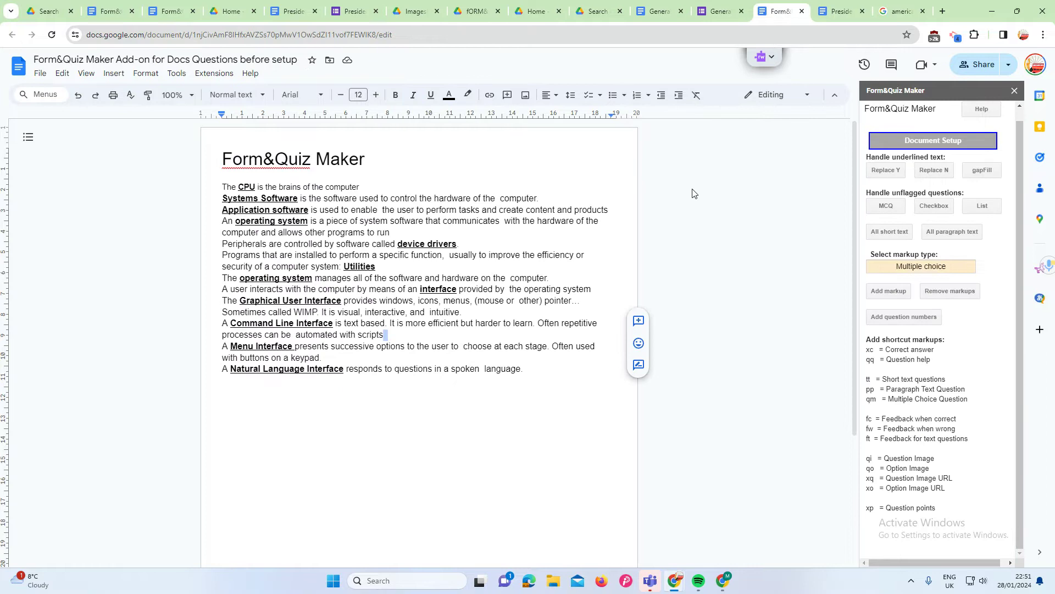
pyautogui.click(841, 12)
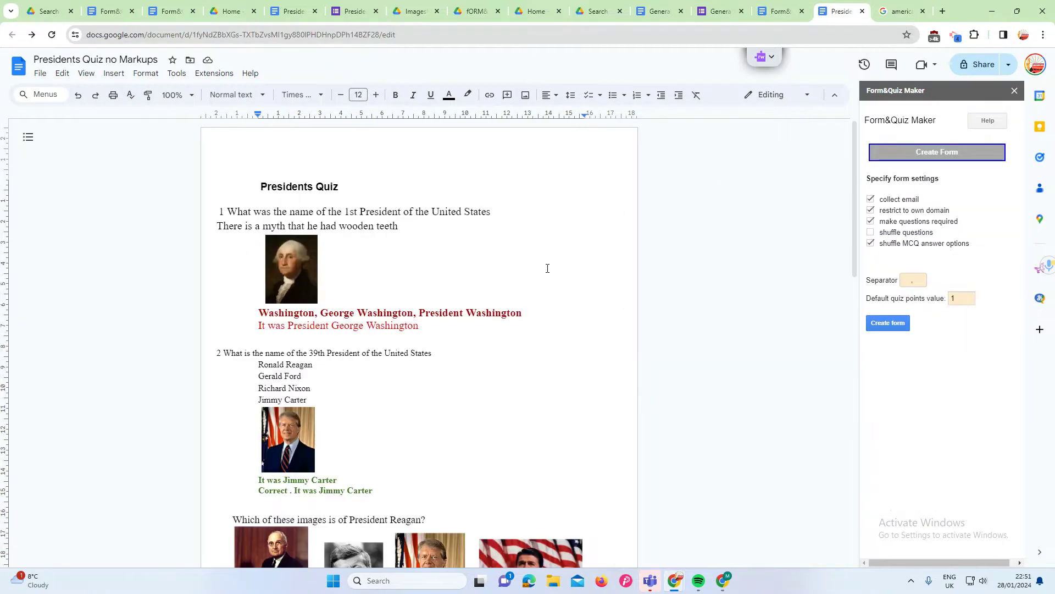
pyautogui.scroll(-8, 548, 269)
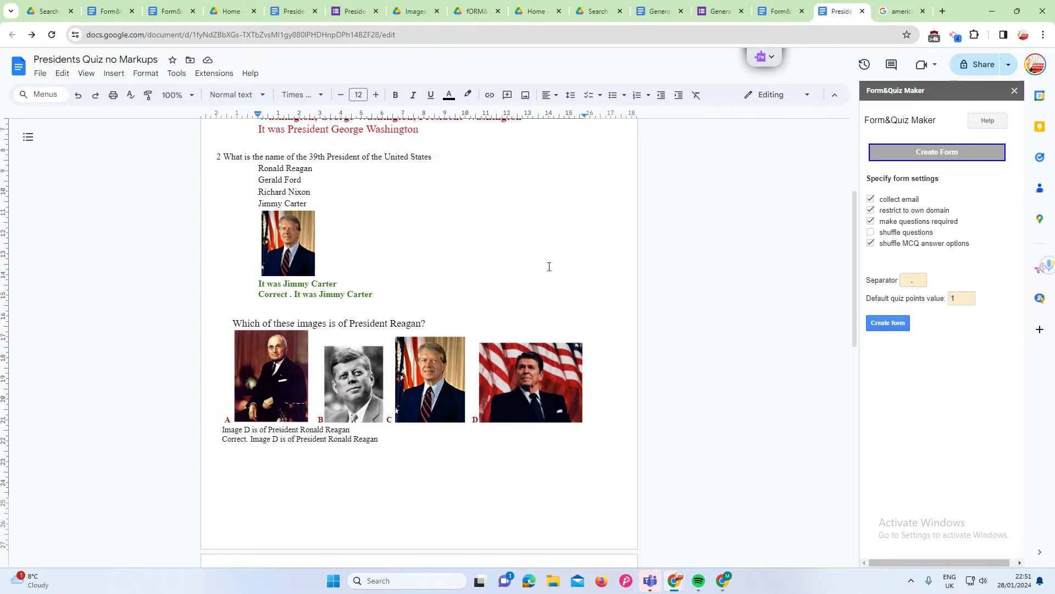
pyautogui.scroll(10, 547, 265)
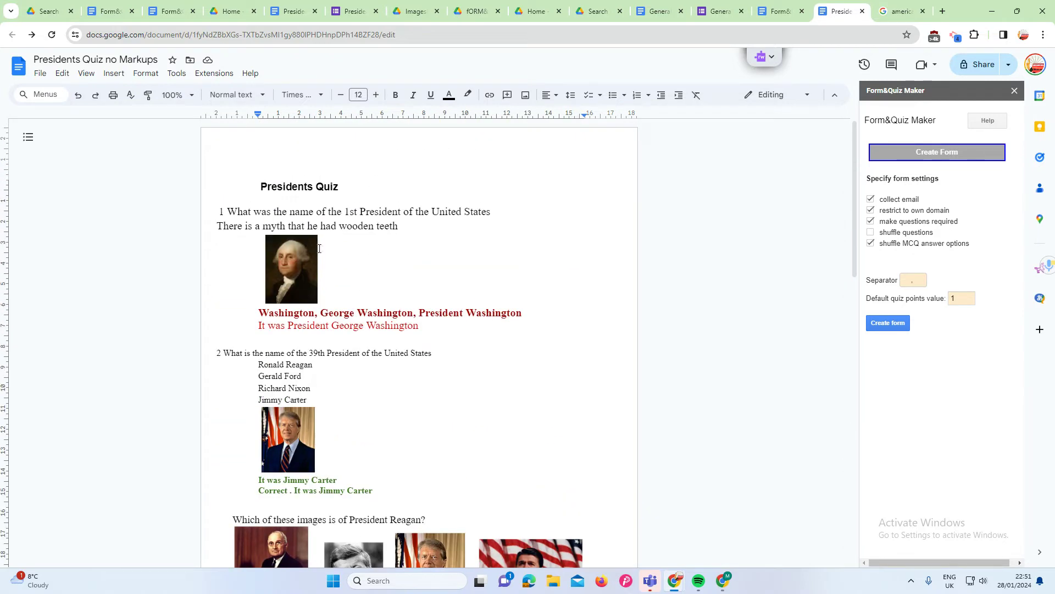
pyautogui.scroll(-3, 410, 308)
pyautogui.scroll(3, 412, 295)
# Return to the add-on's main options and mark the 1st President question as short text with the shortcut markup tt.
pyautogui.click(261, 187)
pyautogui.click(932, 157)
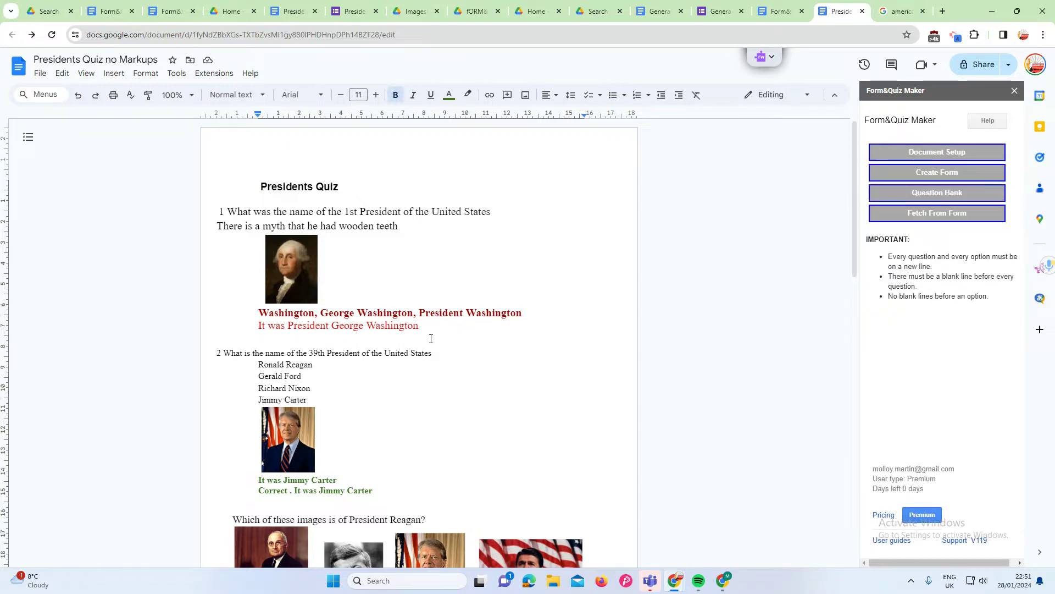
pyautogui.click(215, 214)
pyautogui.write('tt')
# Apply the Question help markup to the line about the wooden teeth myth under the 1st President question.
pyautogui.click(216, 225)
pyautogui.click(967, 174)
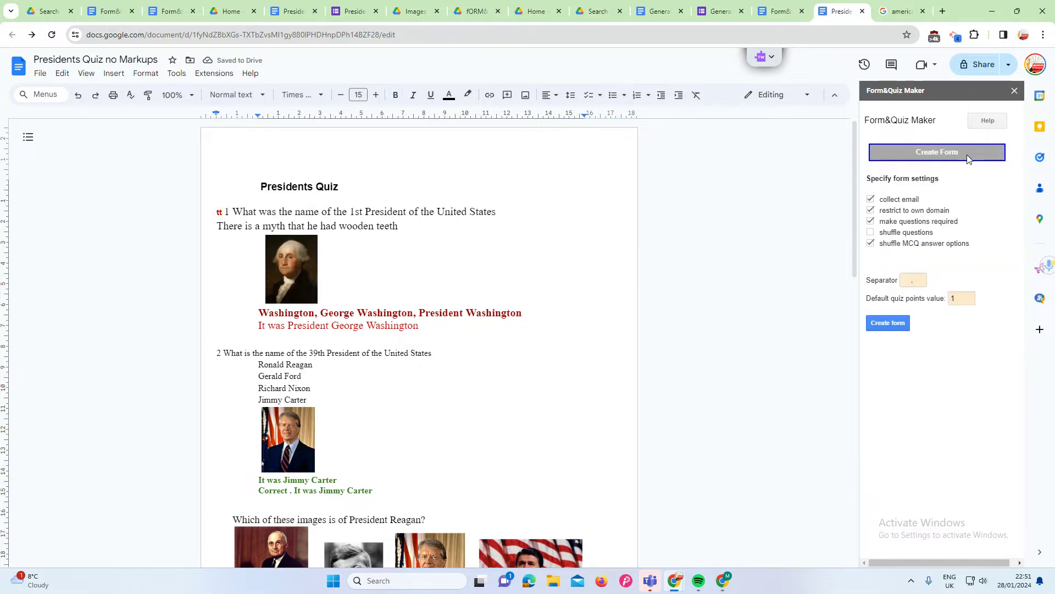
pyautogui.click(968, 156)
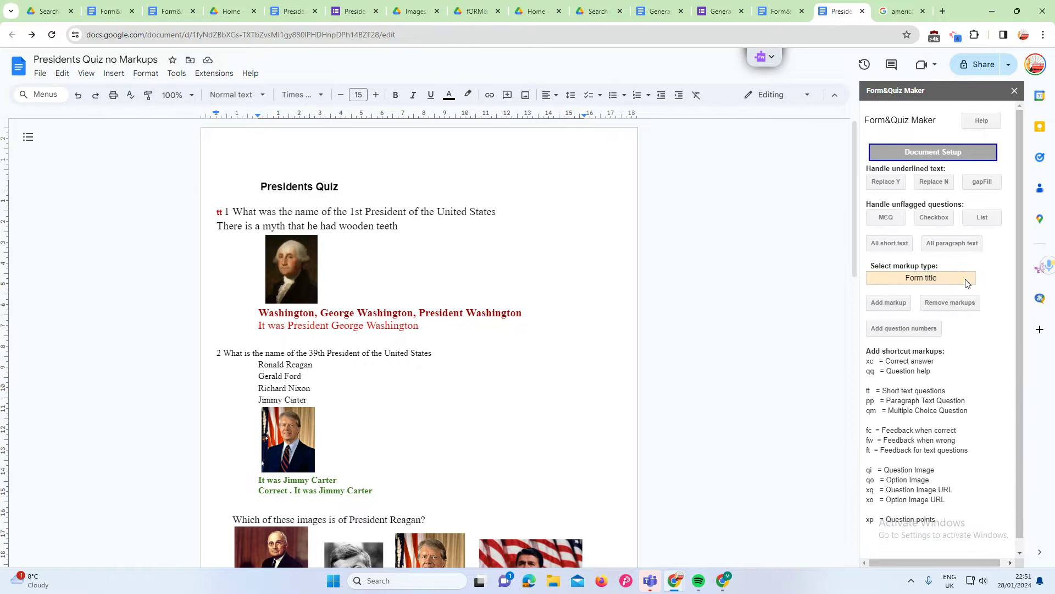
pyautogui.click(970, 280)
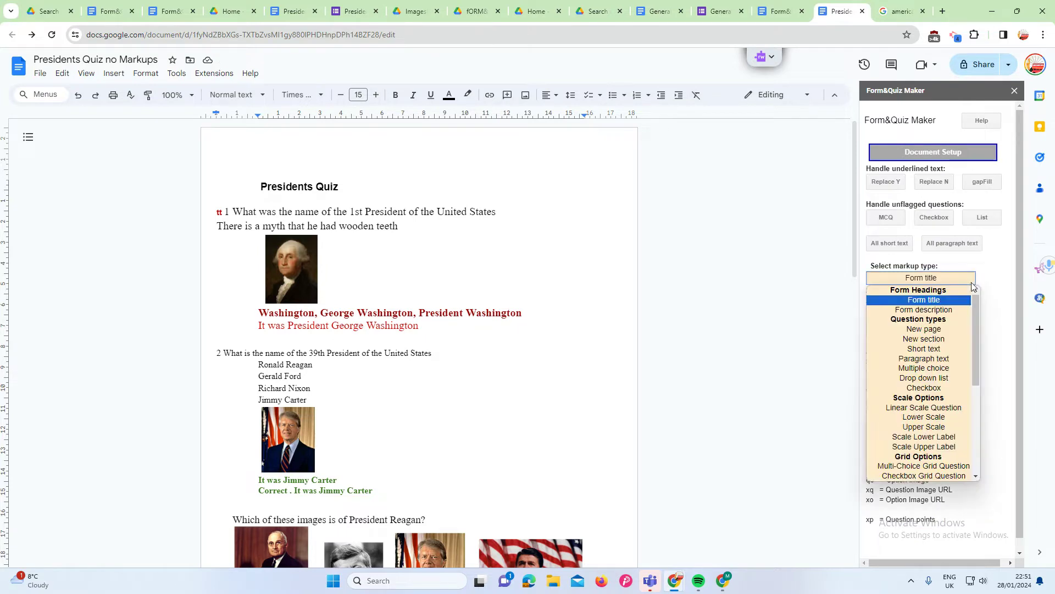
pyautogui.scroll(-5, 957, 350)
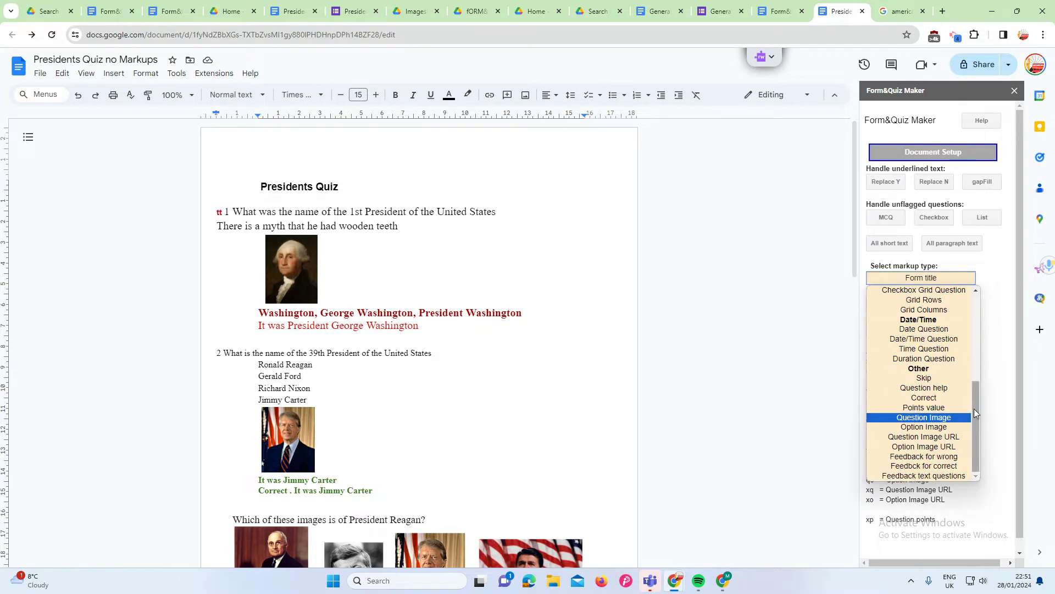
pyautogui.click(948, 388)
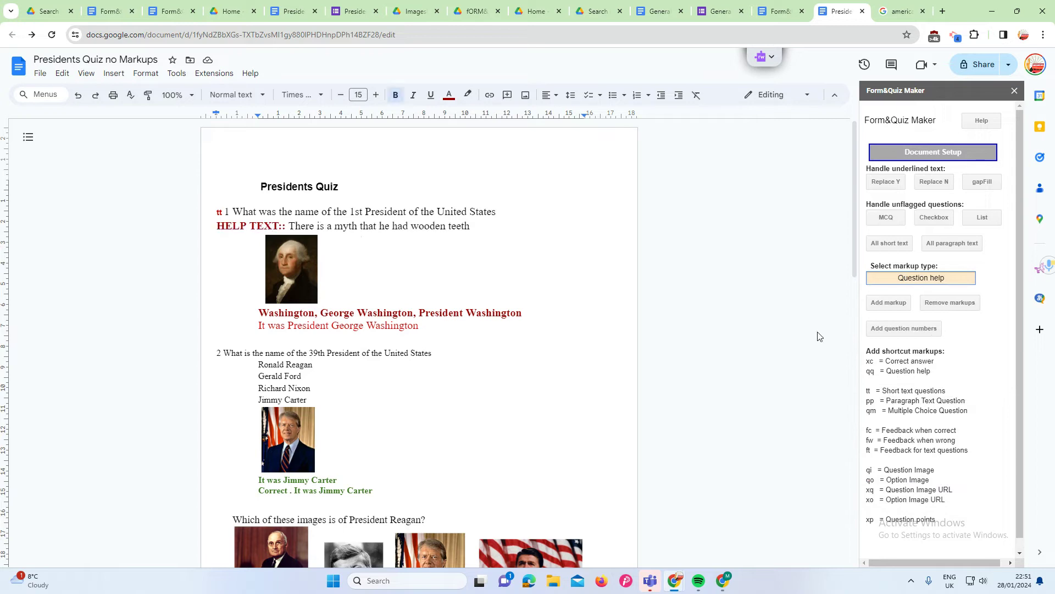
# Prefix the list of Washington answers with xc and the feedback line below with ft, and put the cursor before the portrait image.
pyautogui.click(259, 313)
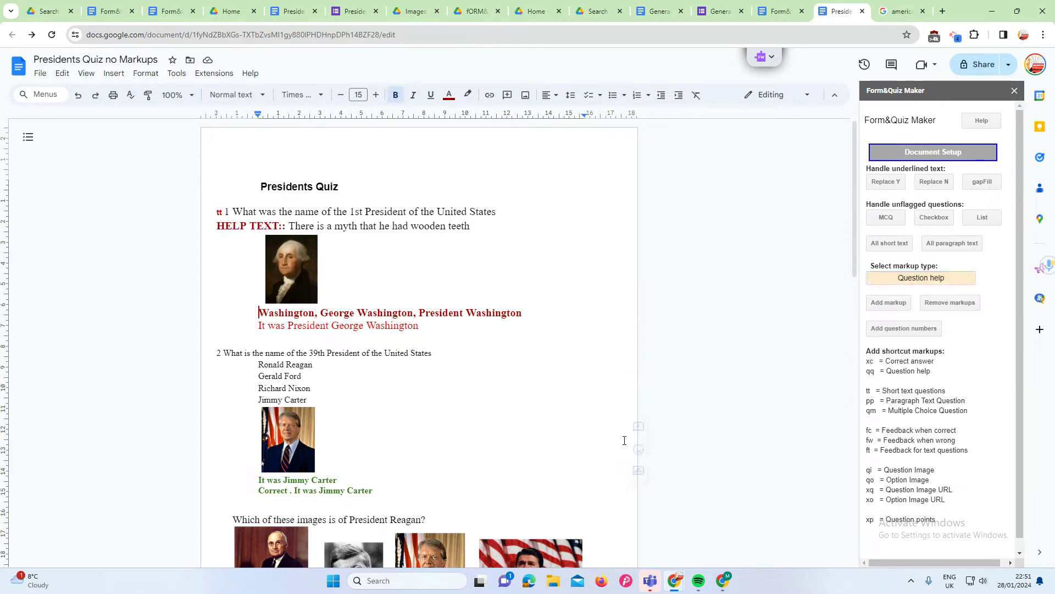
pyautogui.write('xc')
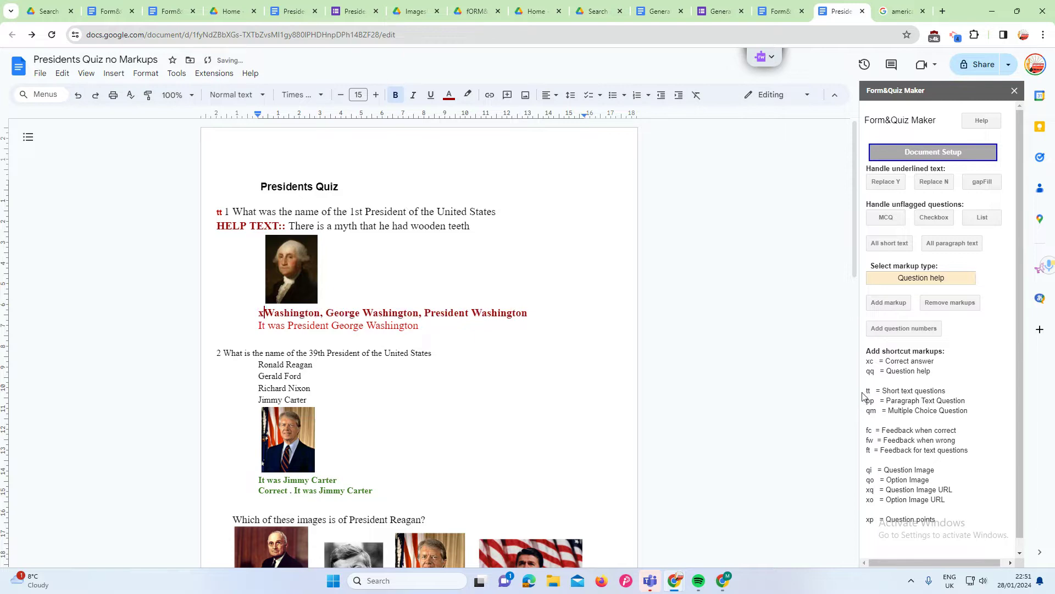
pyautogui.click(253, 332)
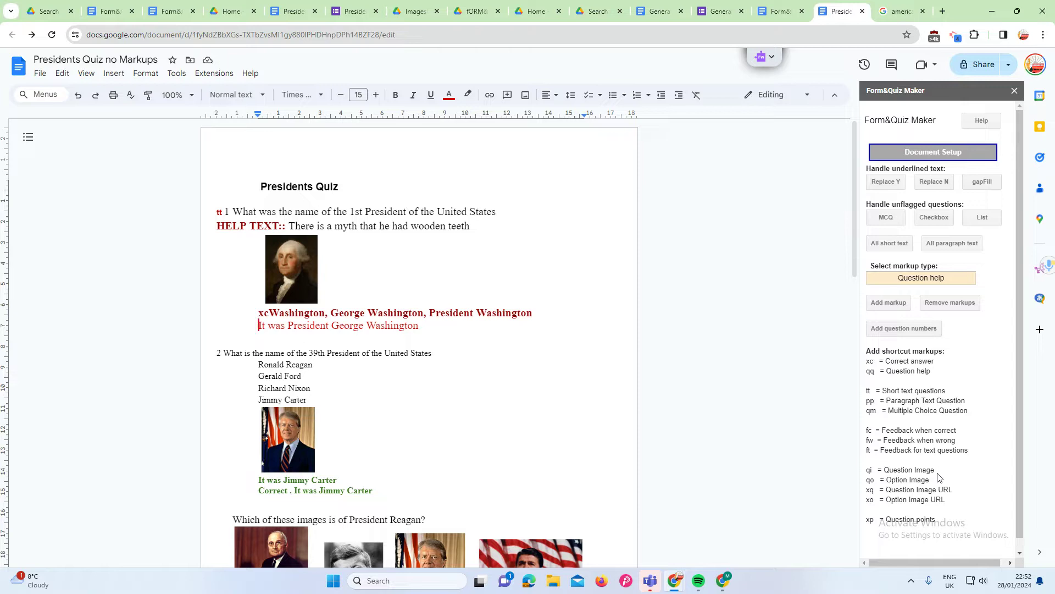
pyautogui.scroll(-1, 939, 477)
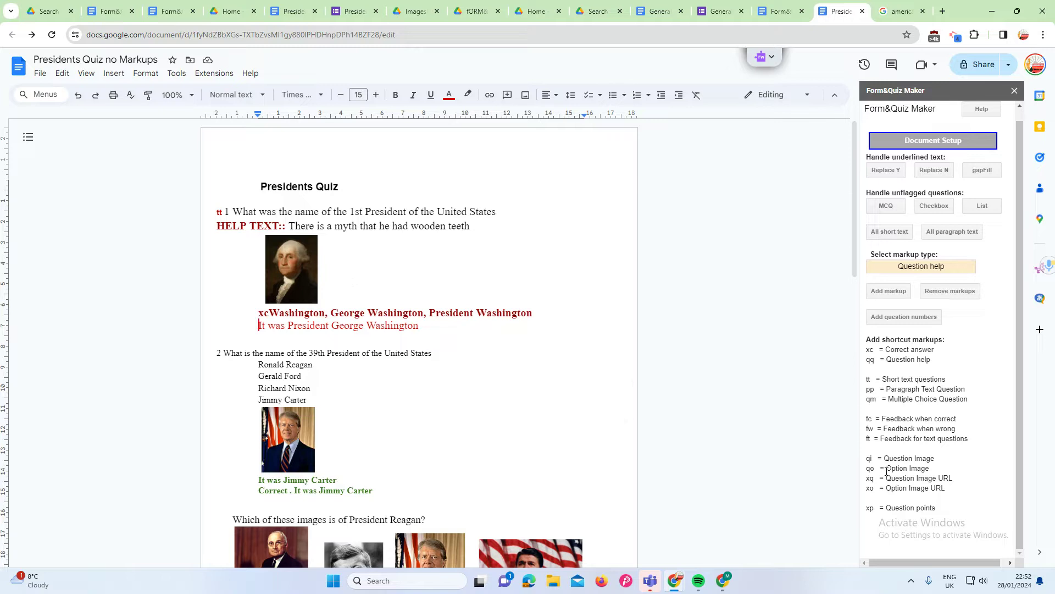
pyautogui.write('ft')
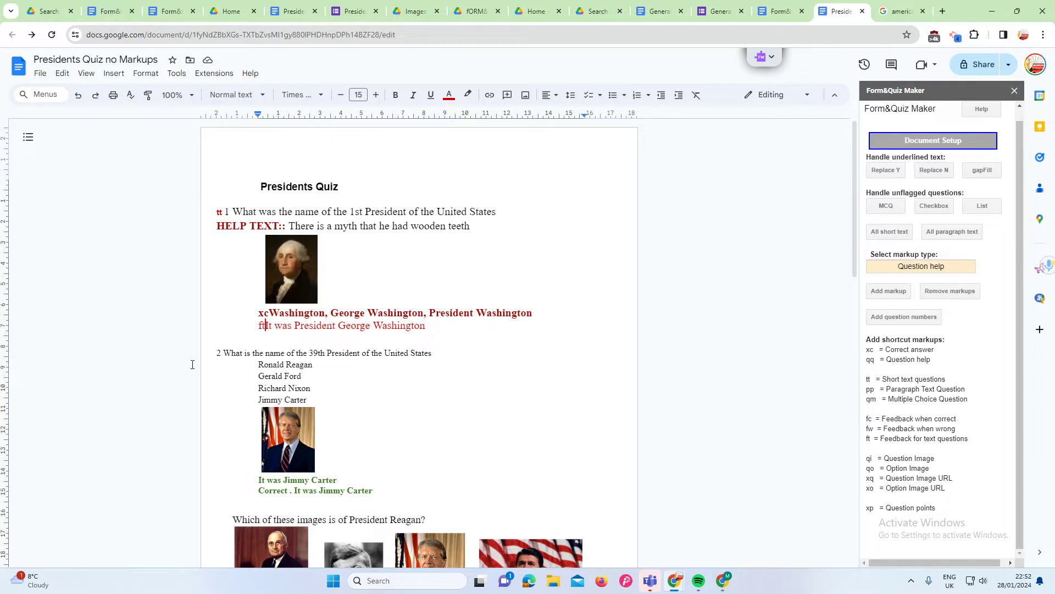
pyautogui.scroll(-1, 250, 373)
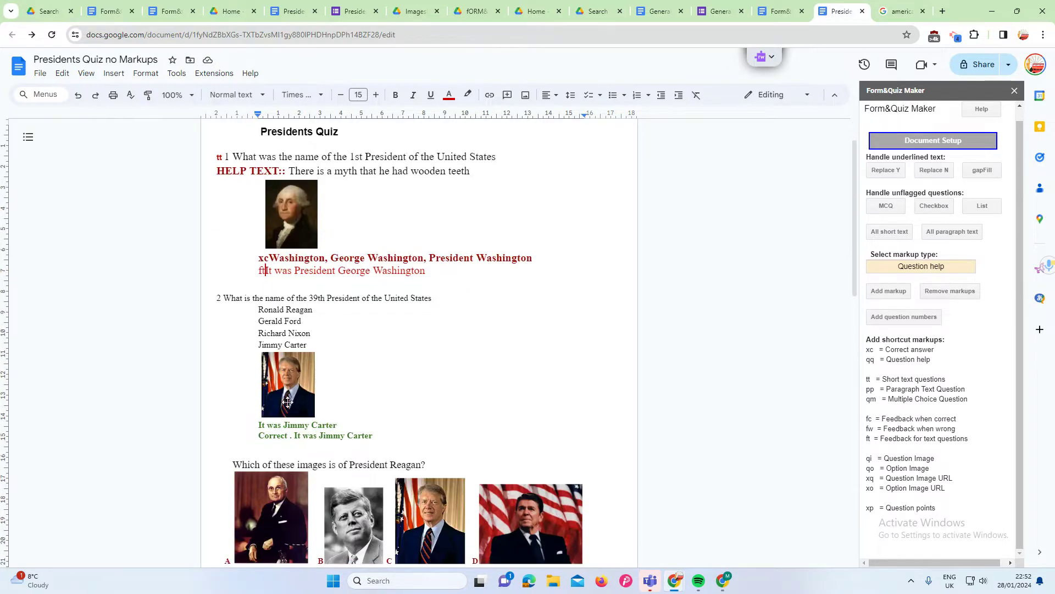
pyautogui.click(247, 244)
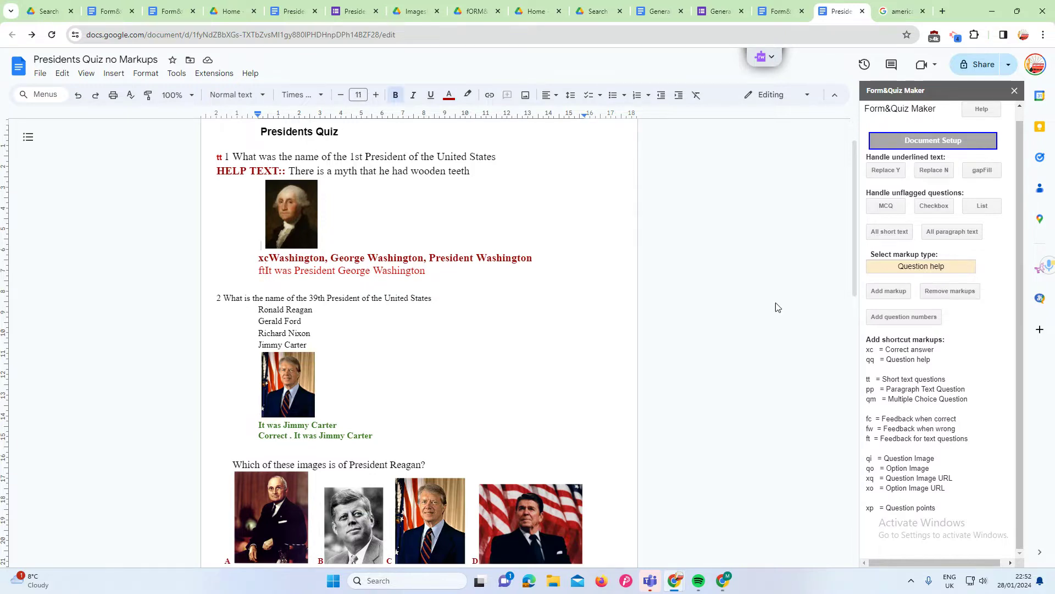
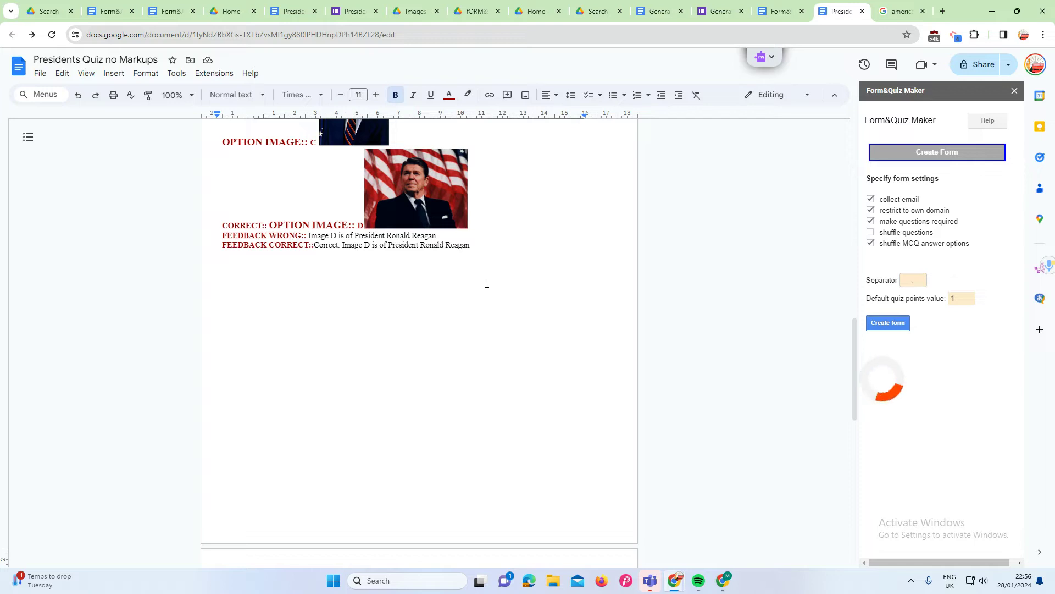
# Open the edit view of the generated Presidents Quiz form through the link below the President Truman question.
pyautogui.scroll(4, 545, 278)
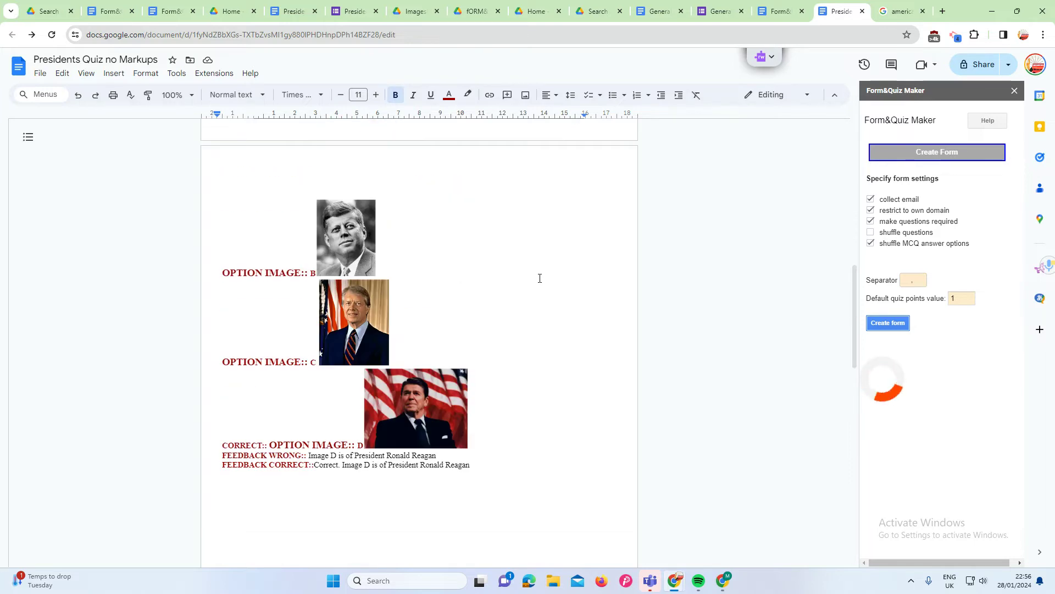
pyautogui.scroll(1, 540, 279)
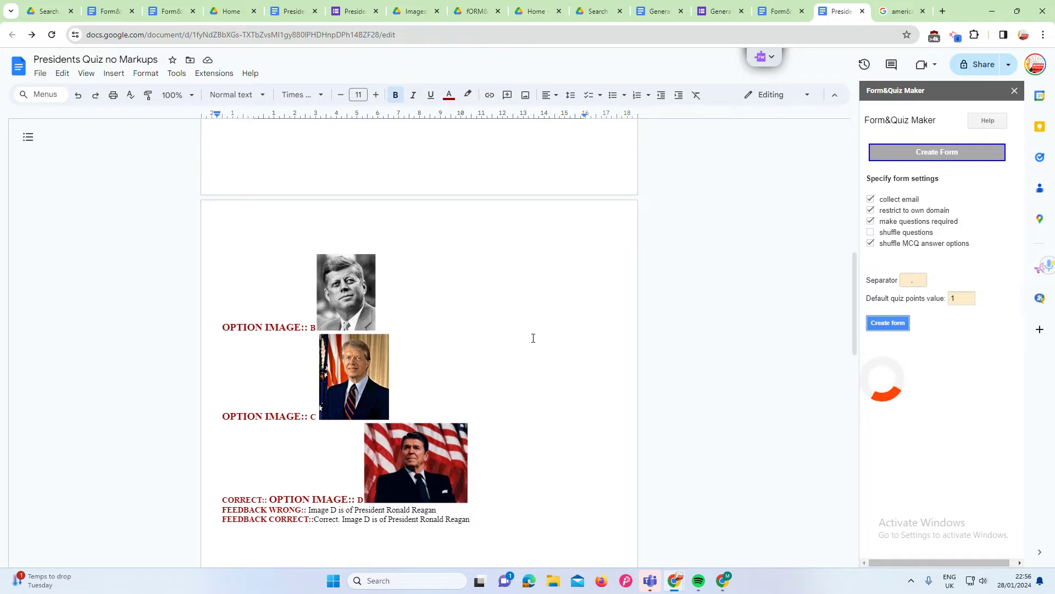
pyautogui.scroll(-2, 532, 333)
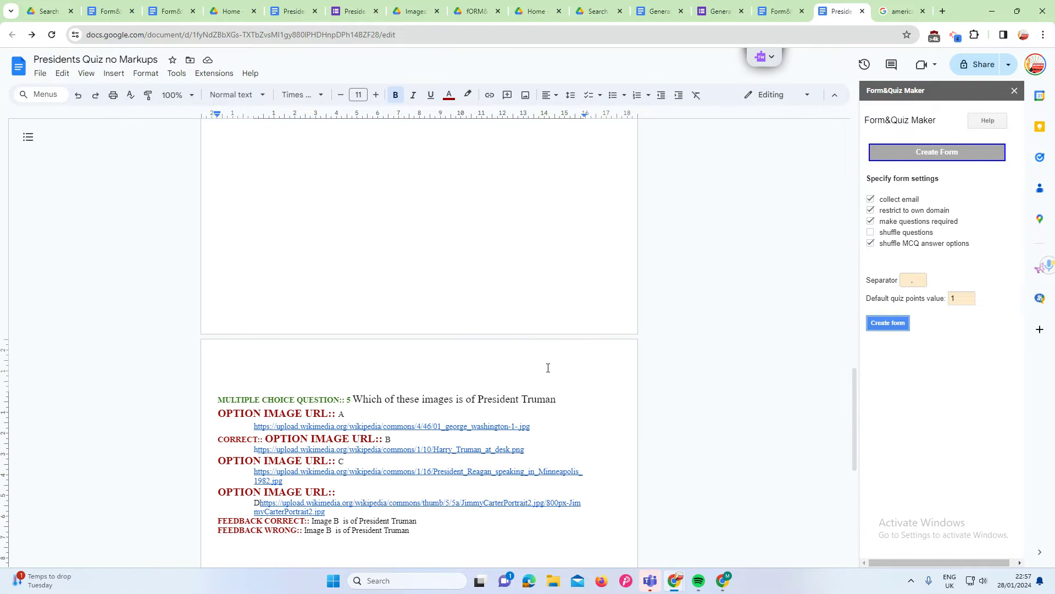
pyautogui.scroll(-2, 549, 363)
pyautogui.scroll(-1, 553, 360)
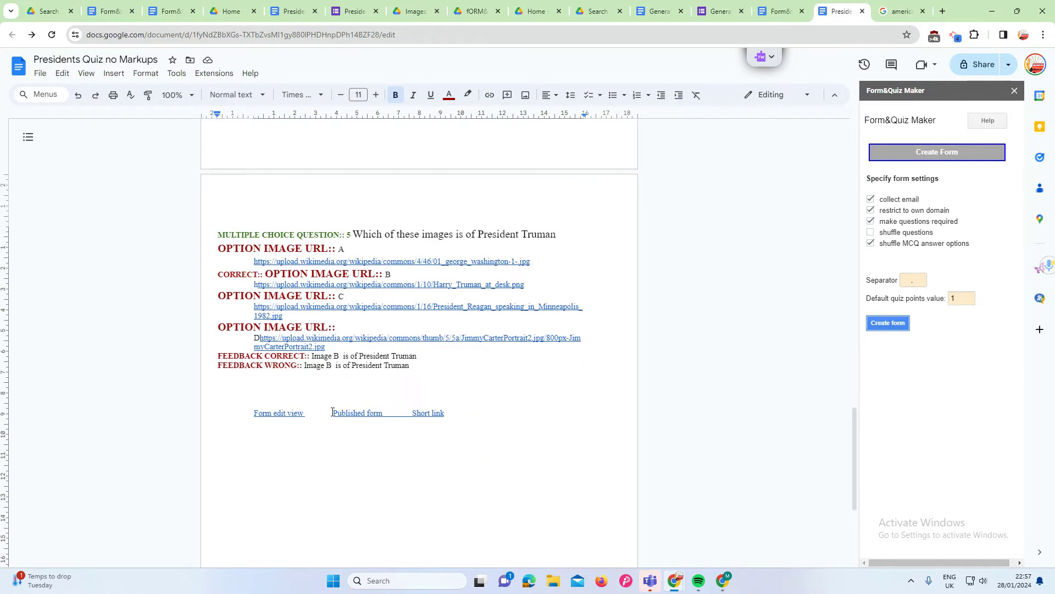
pyautogui.click(274, 416)
pyautogui.click(308, 429)
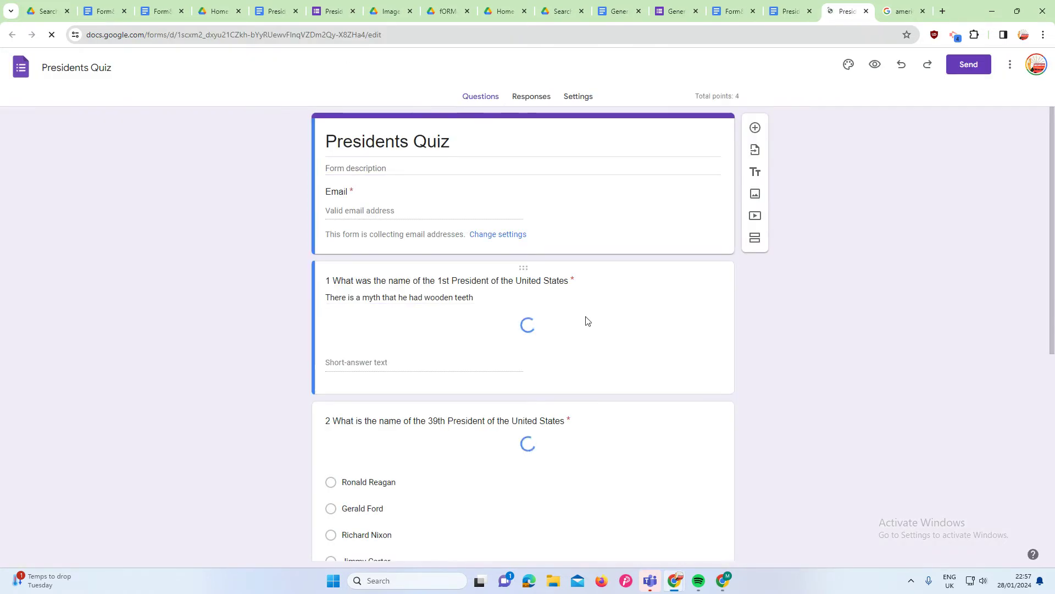
# Examine the questions and images in the generated Presidents Quiz form, and switch to the Form&Quiz Maker Add-on for Docs Questions document.
pyautogui.scroll(-9, 640, 299)
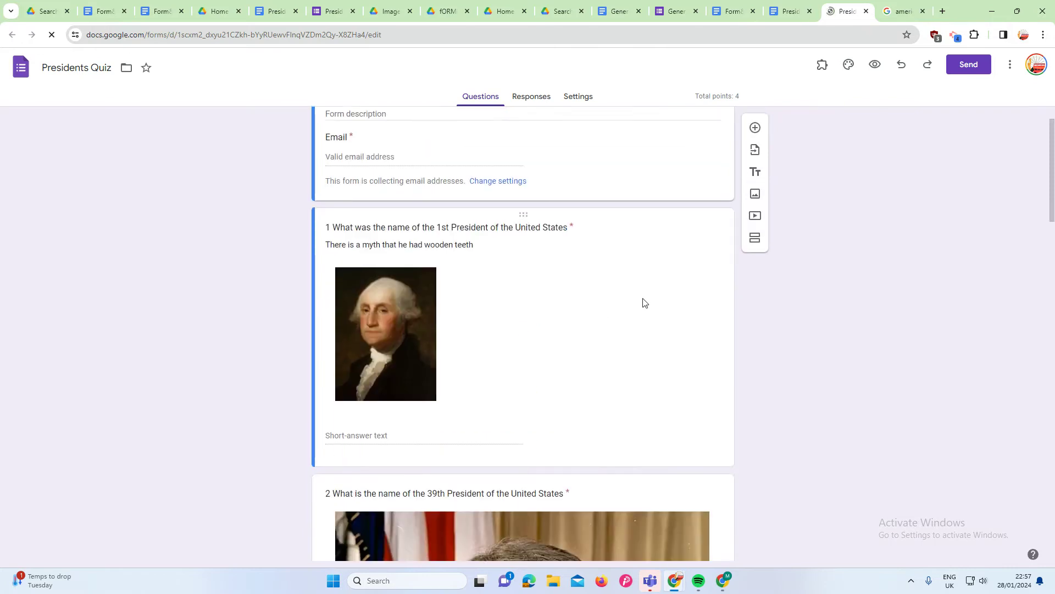
pyautogui.scroll(-10, 640, 299)
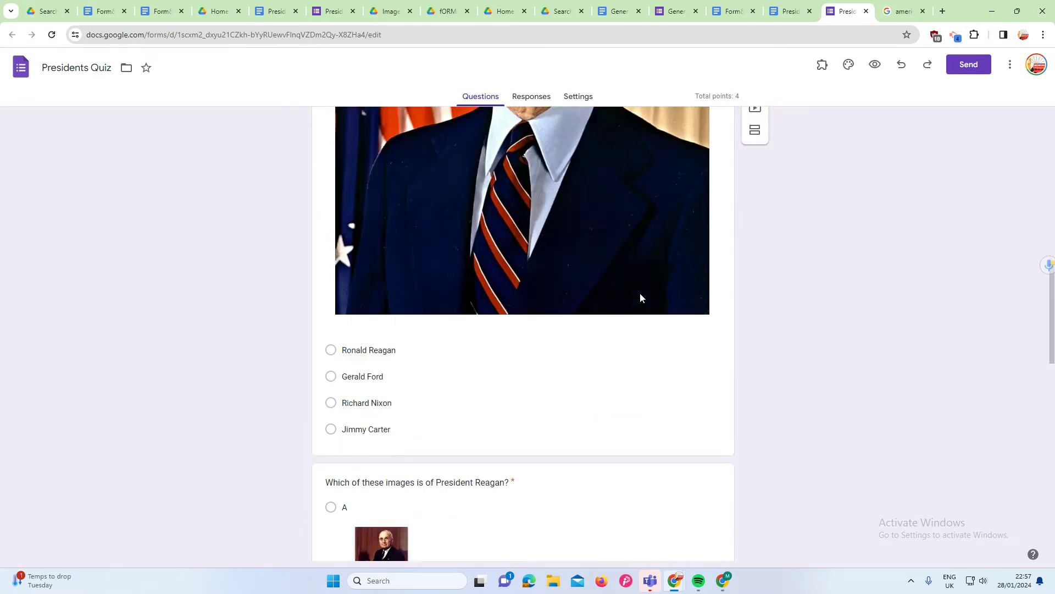
pyautogui.scroll(-9, 630, 305)
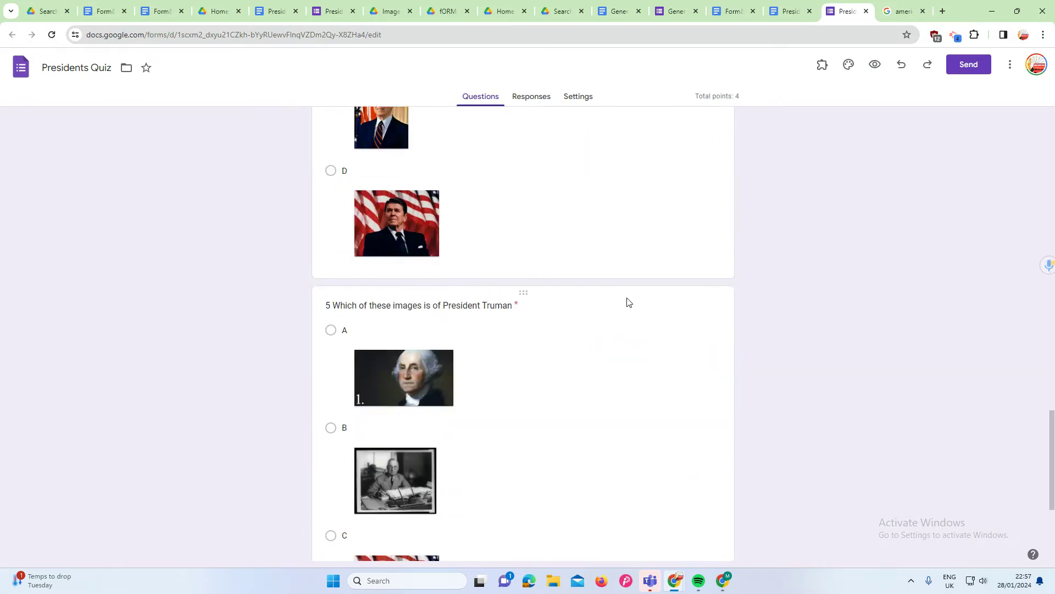
pyautogui.scroll(15, 629, 300)
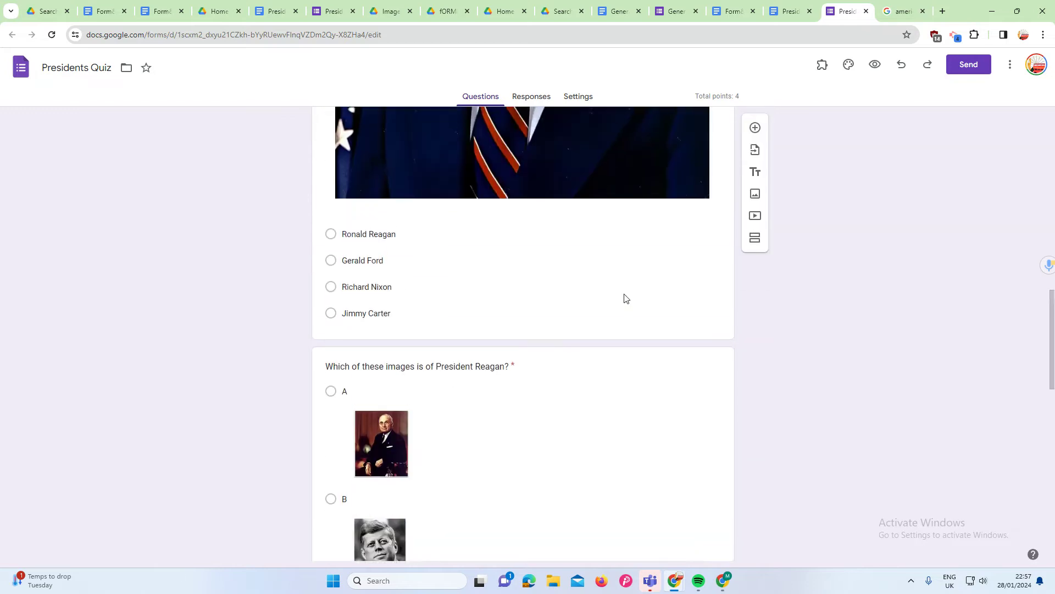
pyautogui.scroll(10, 624, 297)
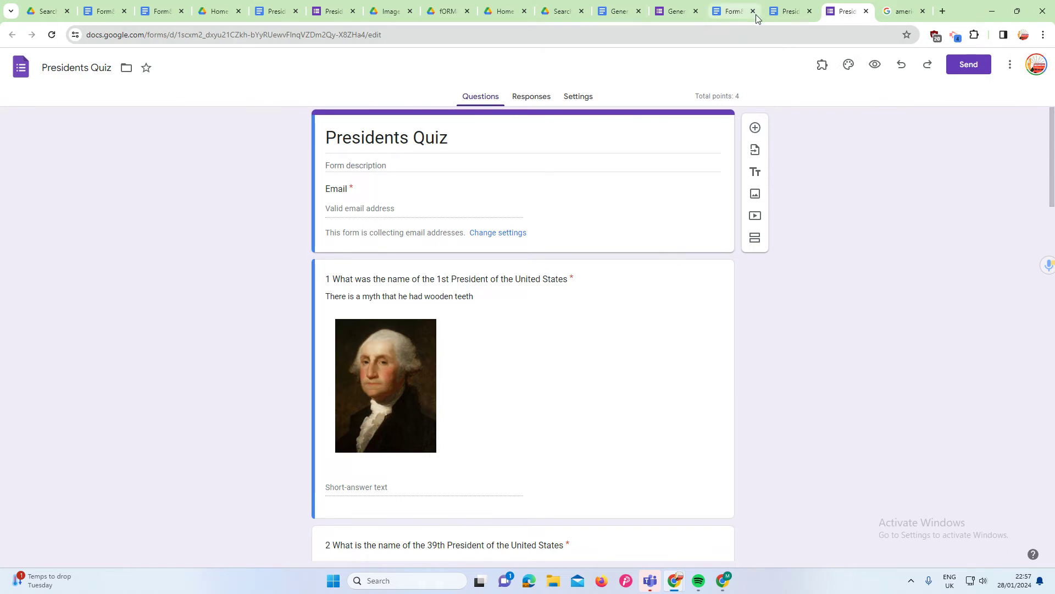
pyautogui.click(737, 13)
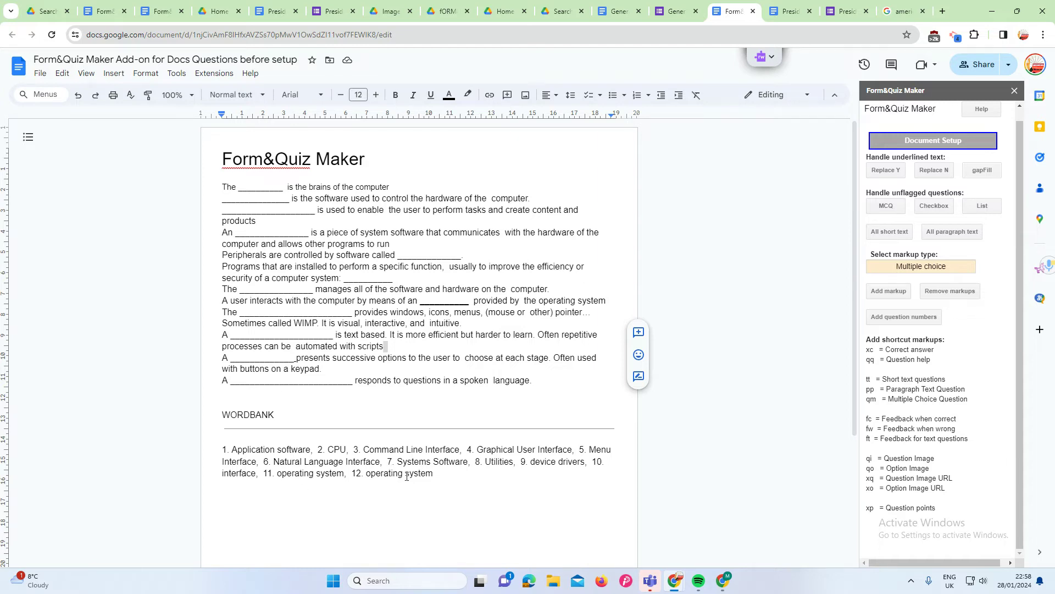
# Undo the word-bank gap-fill conversion and convert the underlined terms into blanks with correct-answer lines using Replace Y.
pyautogui.click(78, 94)
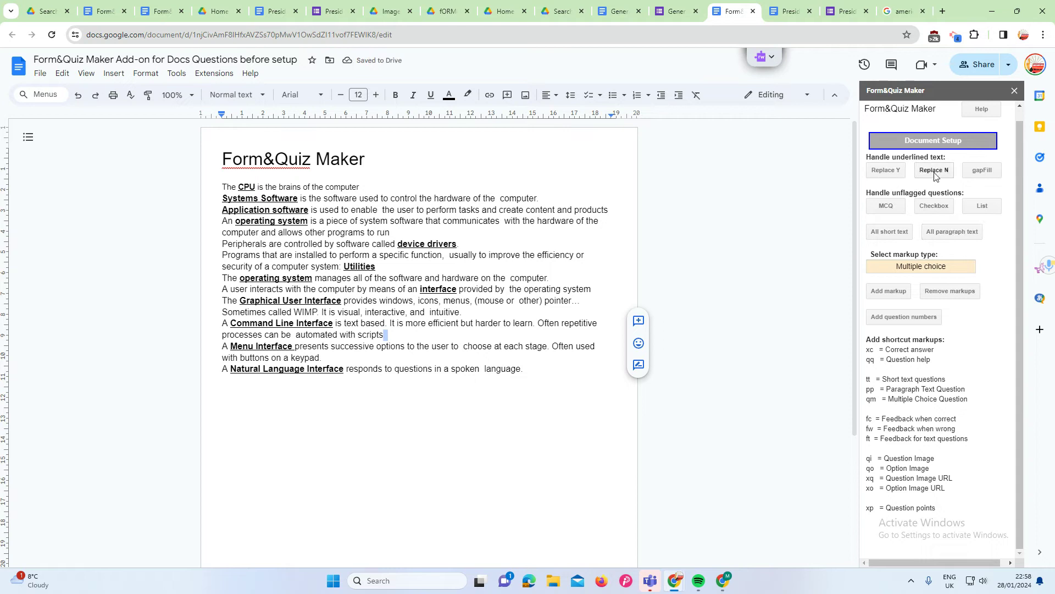
pyautogui.click(891, 174)
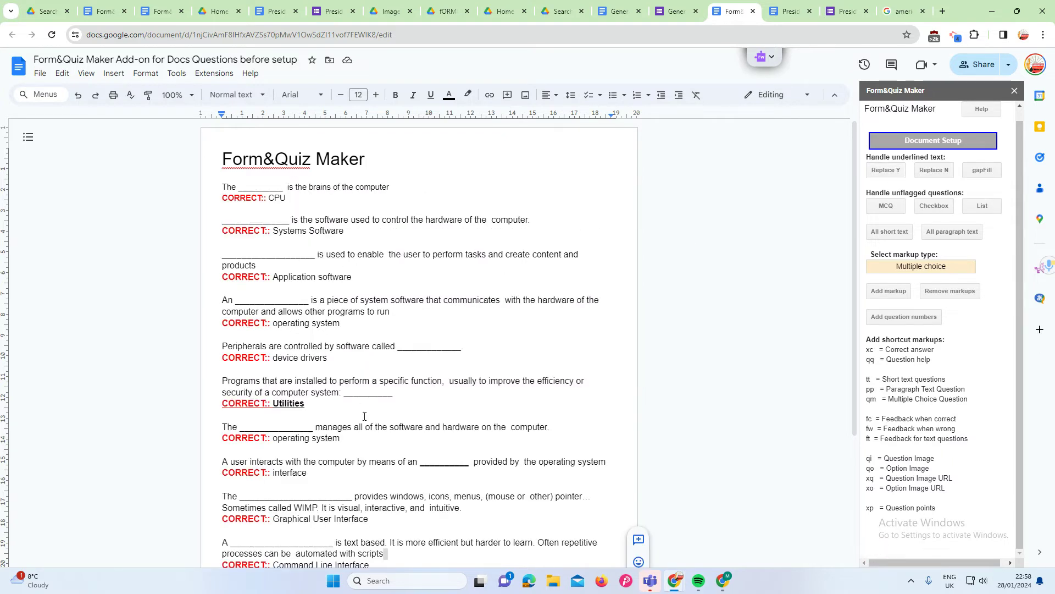
pyautogui.scroll(-4, 363, 400)
pyautogui.scroll(5, 372, 409)
pyautogui.click(936, 178)
pyautogui.scroll(-3, 407, 270)
pyautogui.scroll(3, 402, 264)
pyautogui.scroll(-1, 382, 263)
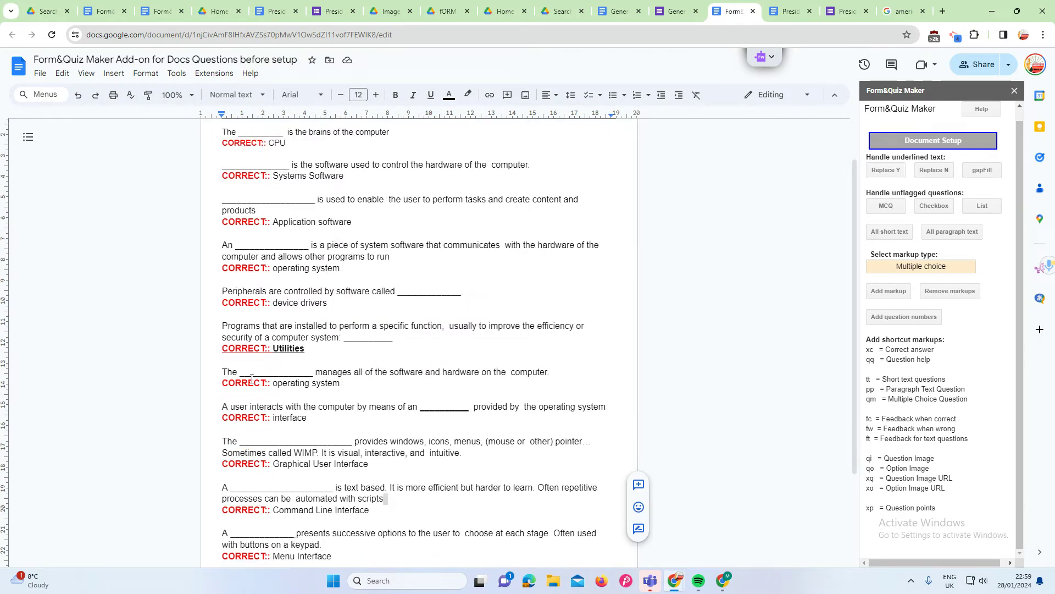
# Mark up every question in the document as a short text question.
pyautogui.scroll(-2, 277, 438)
pyautogui.scroll(3, 260, 259)
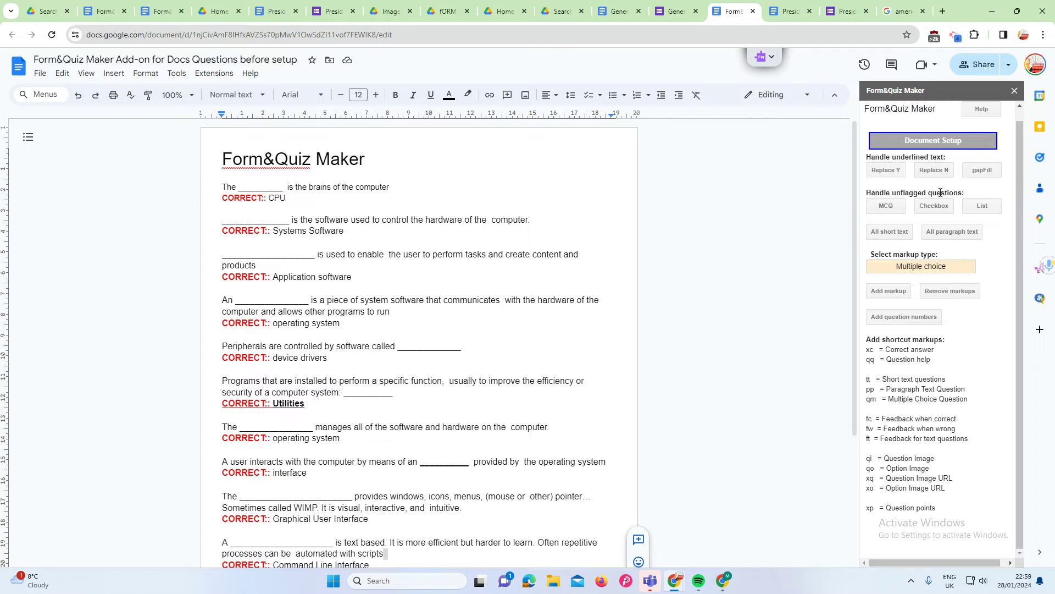
pyautogui.click(892, 239)
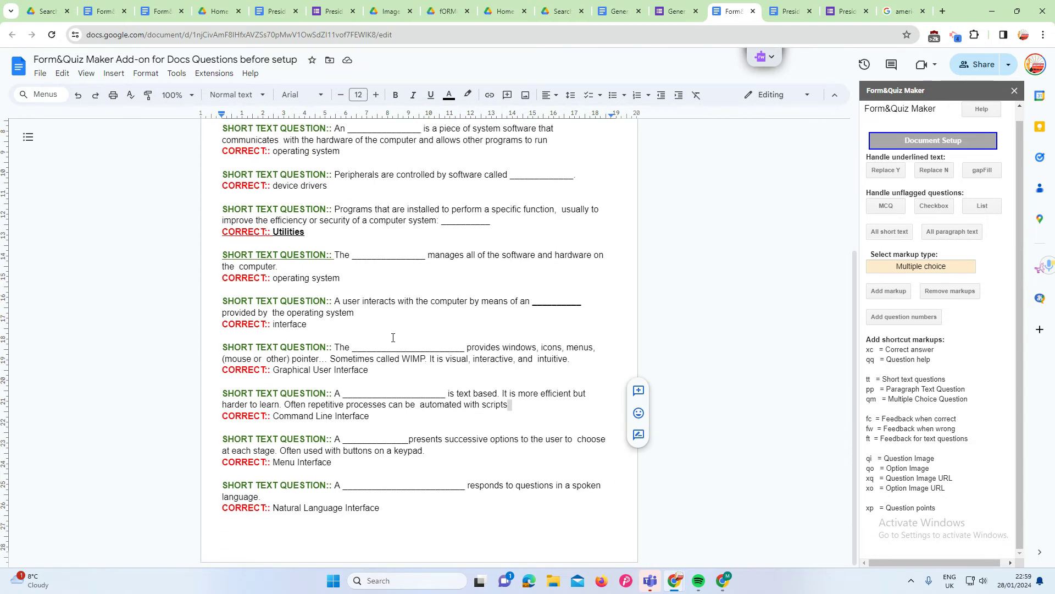
pyautogui.scroll(1, 401, 326)
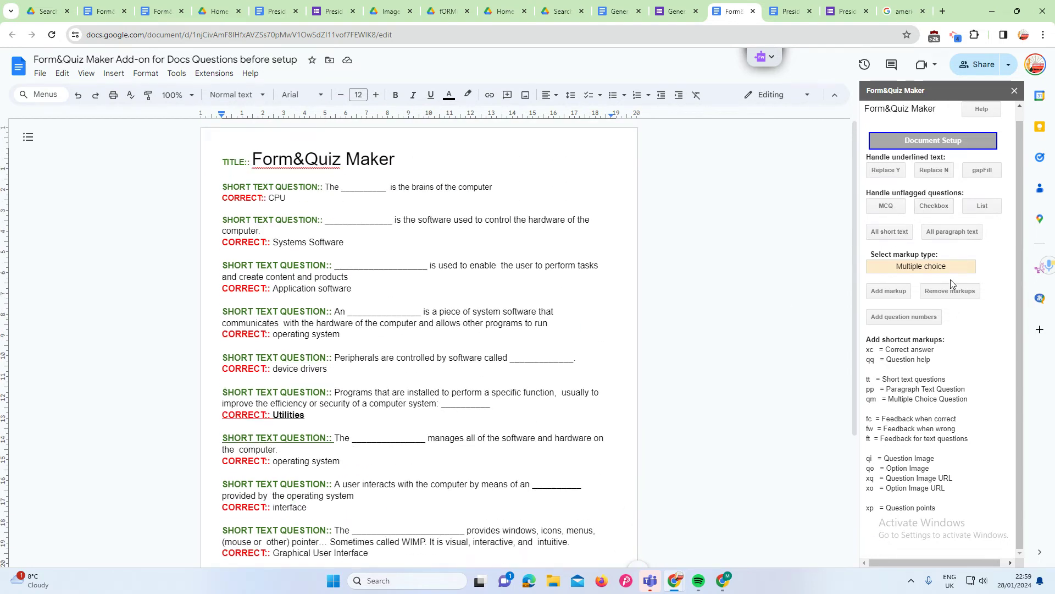
# Create the form from the document with question shuffling turned off and a comma as the separator.
pyautogui.click(922, 144)
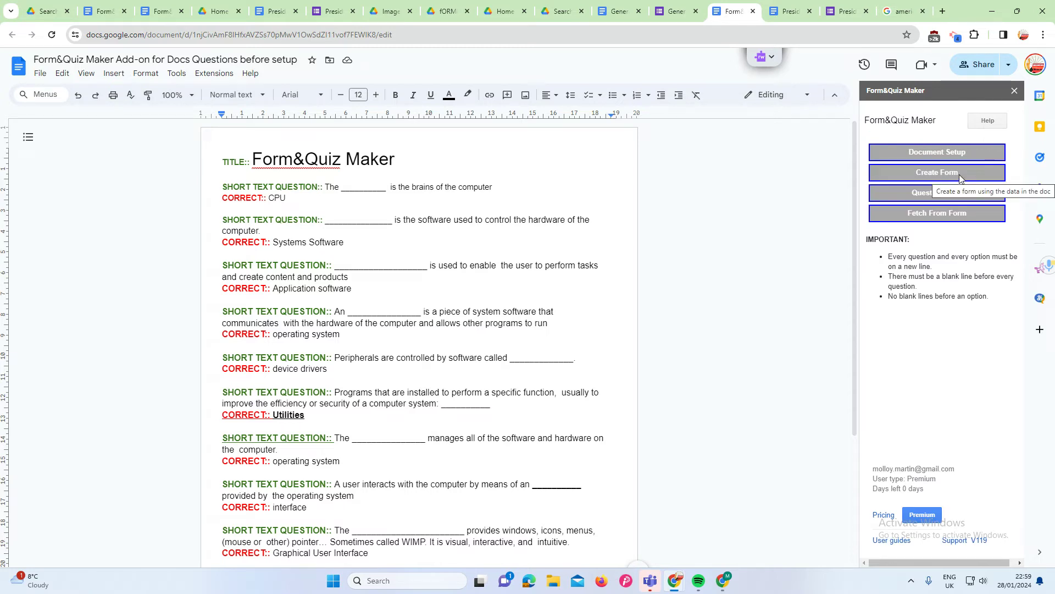
pyautogui.click(928, 174)
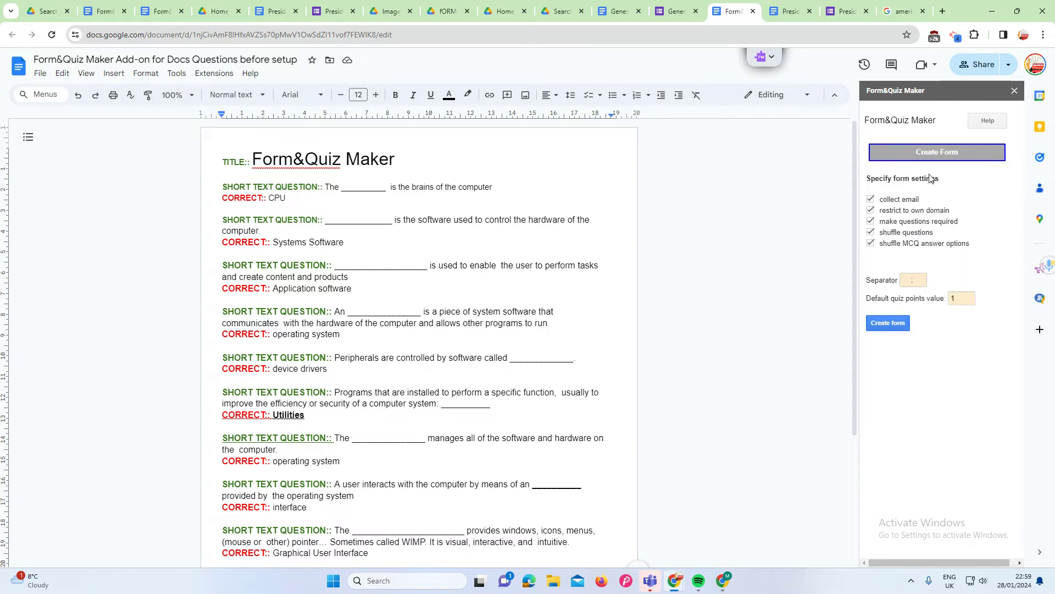
pyautogui.click(917, 278)
pyautogui.click(897, 327)
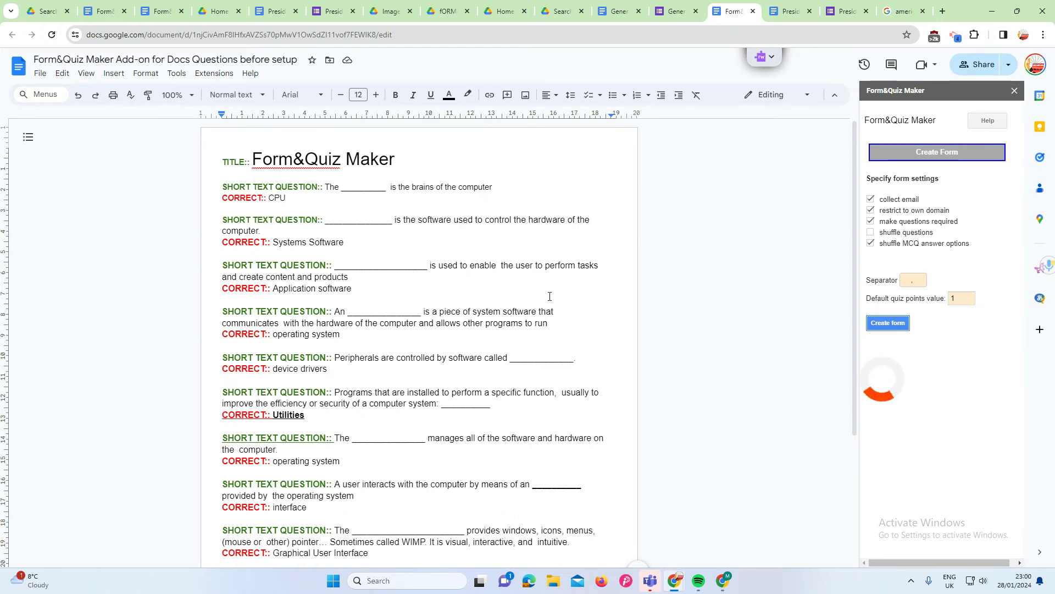
# Open the edit view of the generated form through the link below the Natural Language Interface answer.
pyautogui.scroll(-1, 546, 304)
pyautogui.scroll(-3, 546, 304)
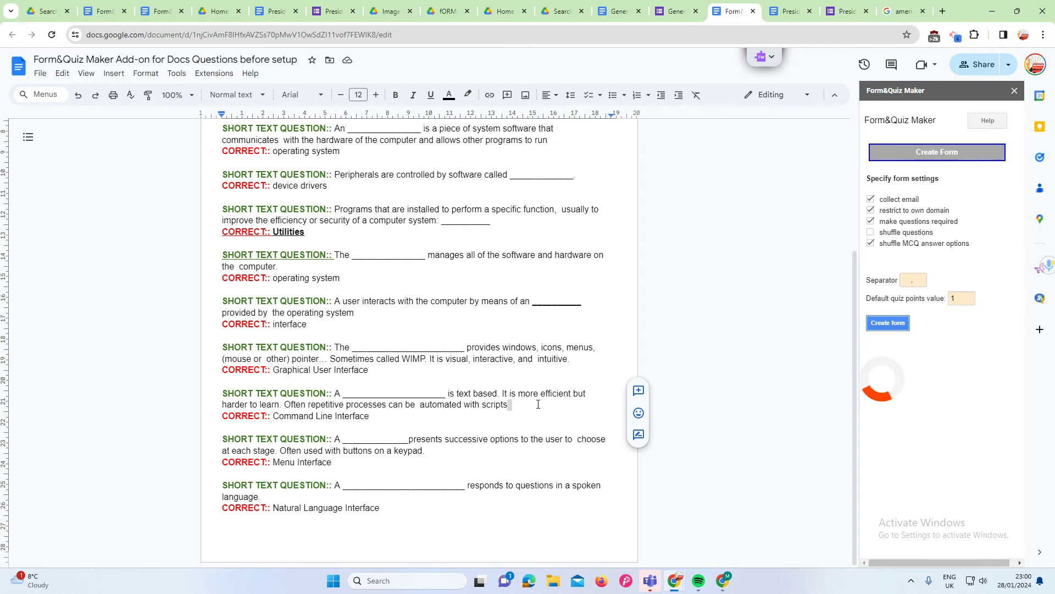
pyautogui.scroll(4, 435, 434)
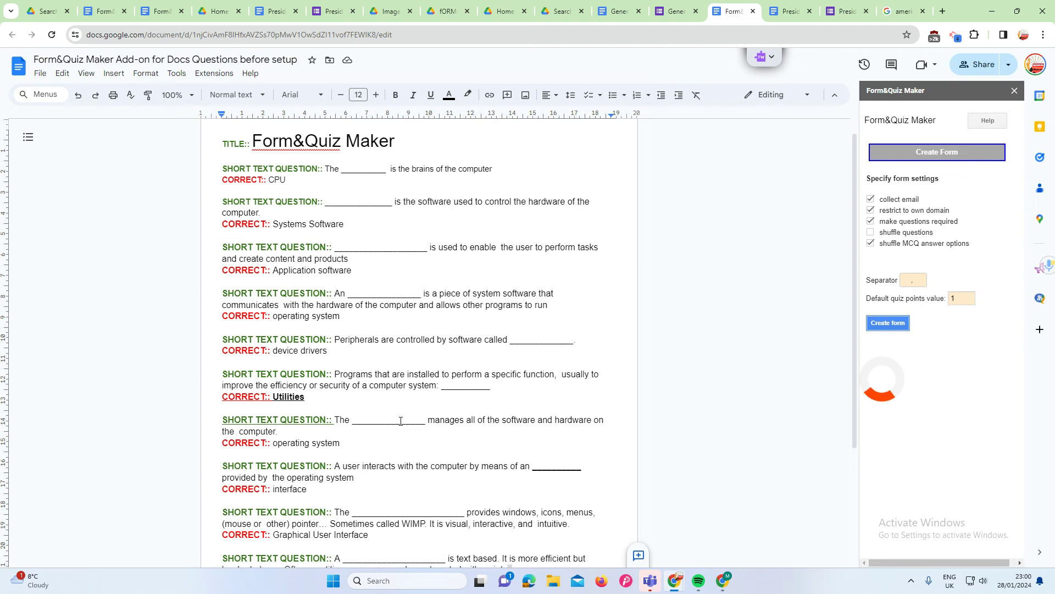
pyautogui.scroll(-1, 401, 421)
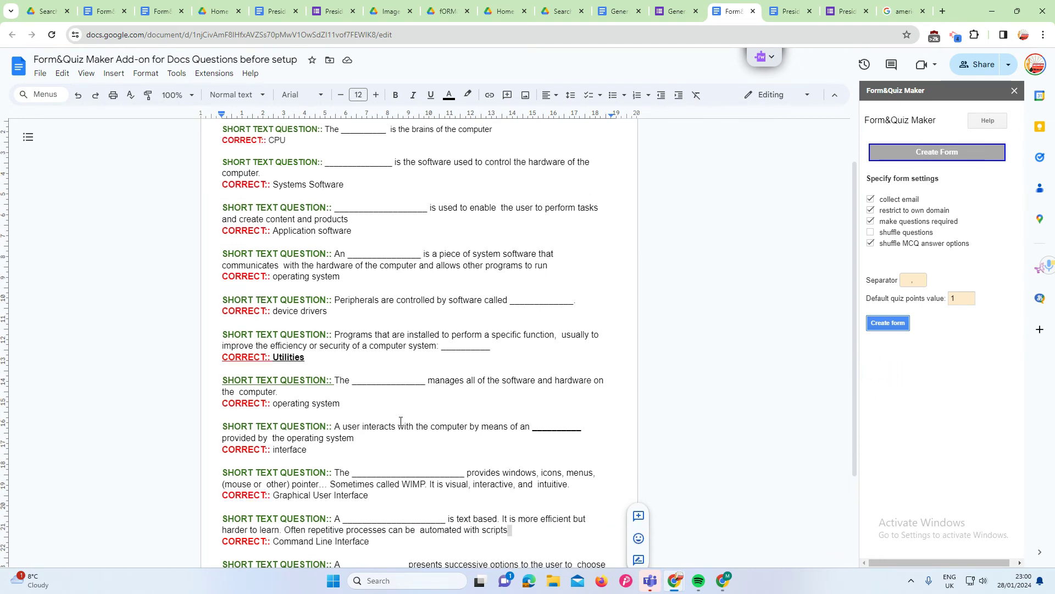
pyautogui.scroll(-3, 425, 402)
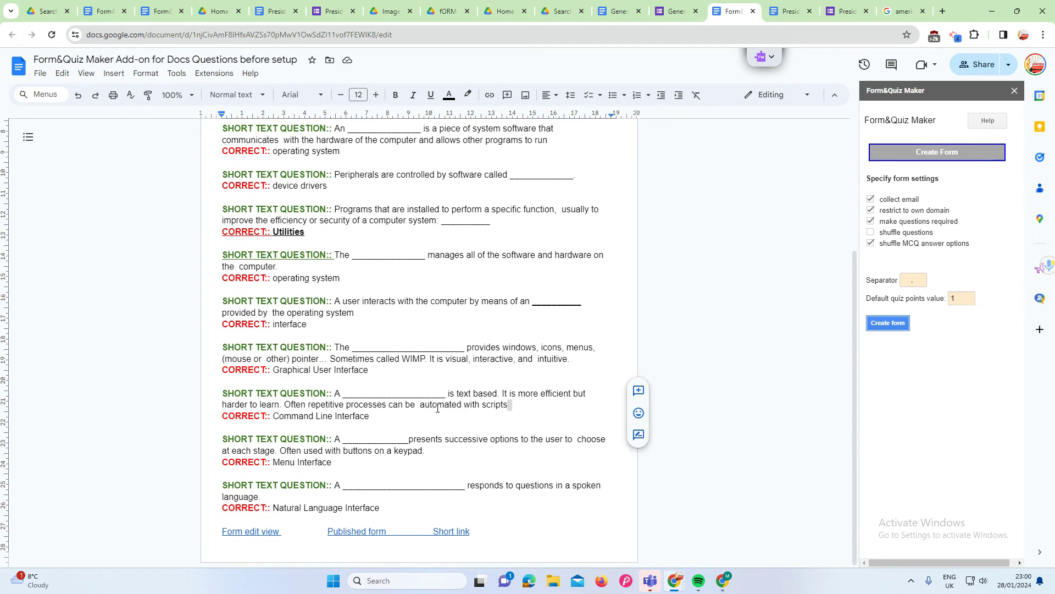
pyautogui.click(244, 533)
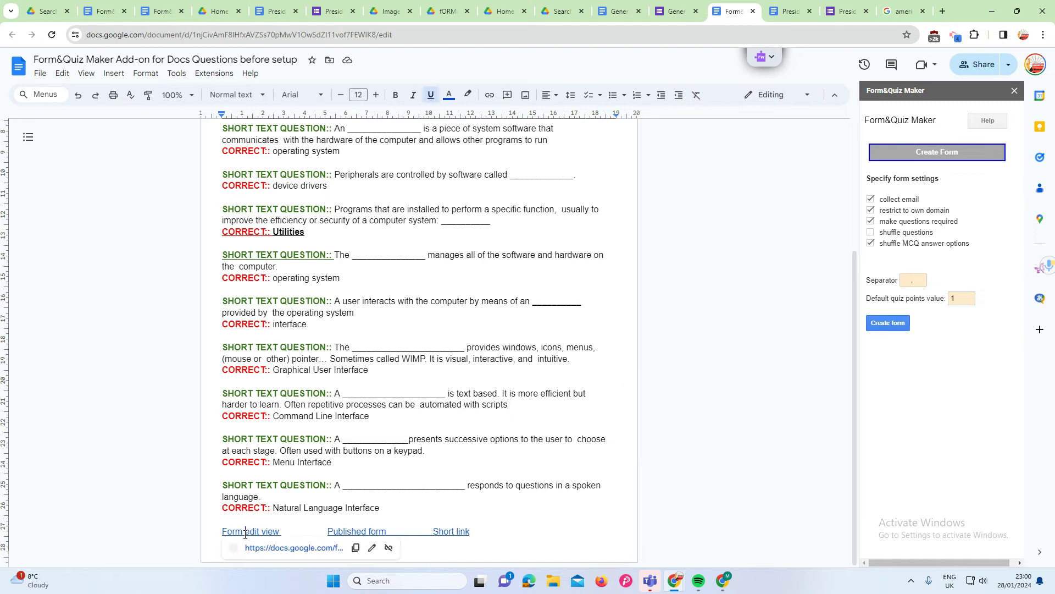
pyautogui.hotkey('alt', 'Return')
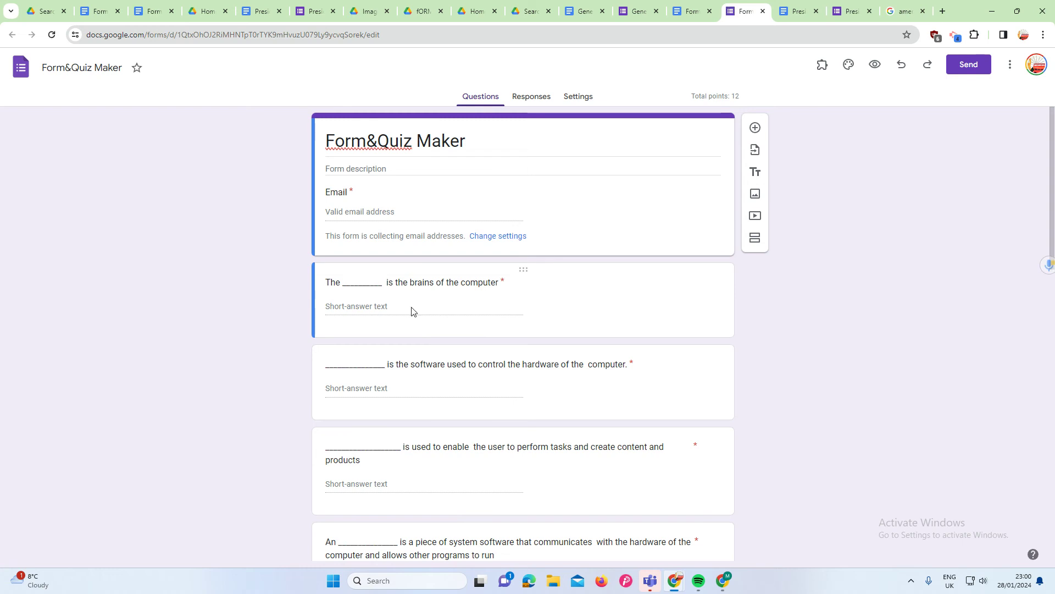
# Examine the correct answers of the CPU question and the remaining short-answer questions in the generated form.
pyautogui.click(443, 283)
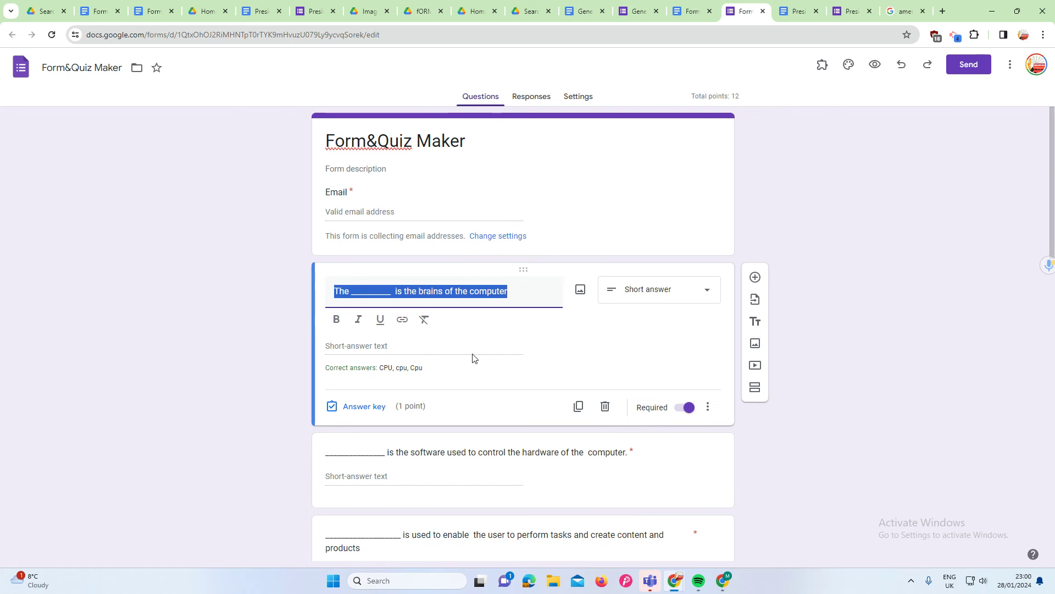
pyautogui.scroll(-12, 473, 356)
pyautogui.scroll(-4, 477, 355)
pyautogui.scroll(5, 479, 354)
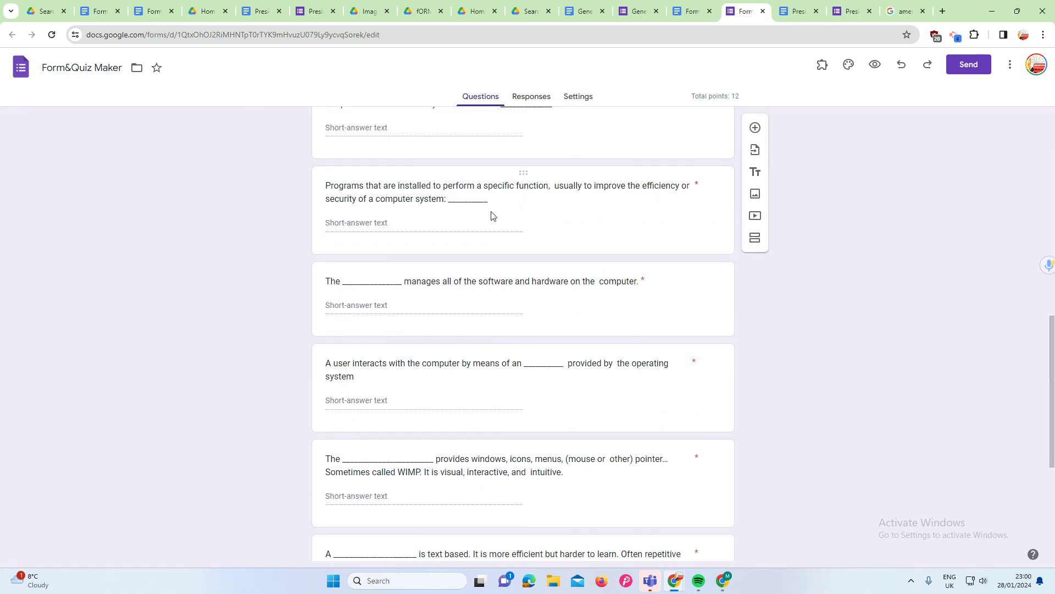
# Return to the quiz document, reopen Document Setup and examine the available markup types.
pyautogui.click(697, 11)
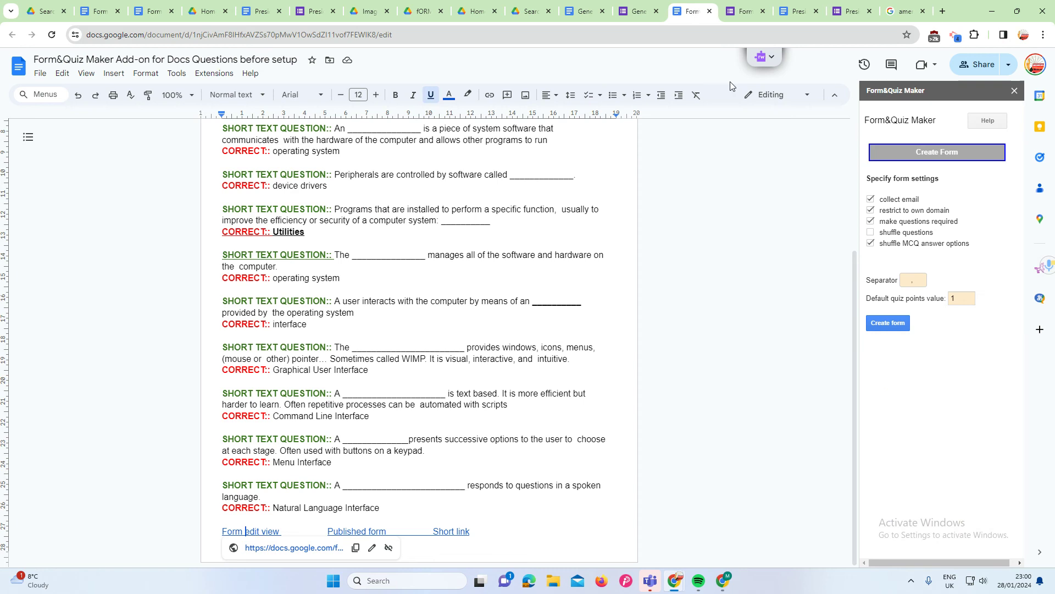
pyautogui.click(917, 150)
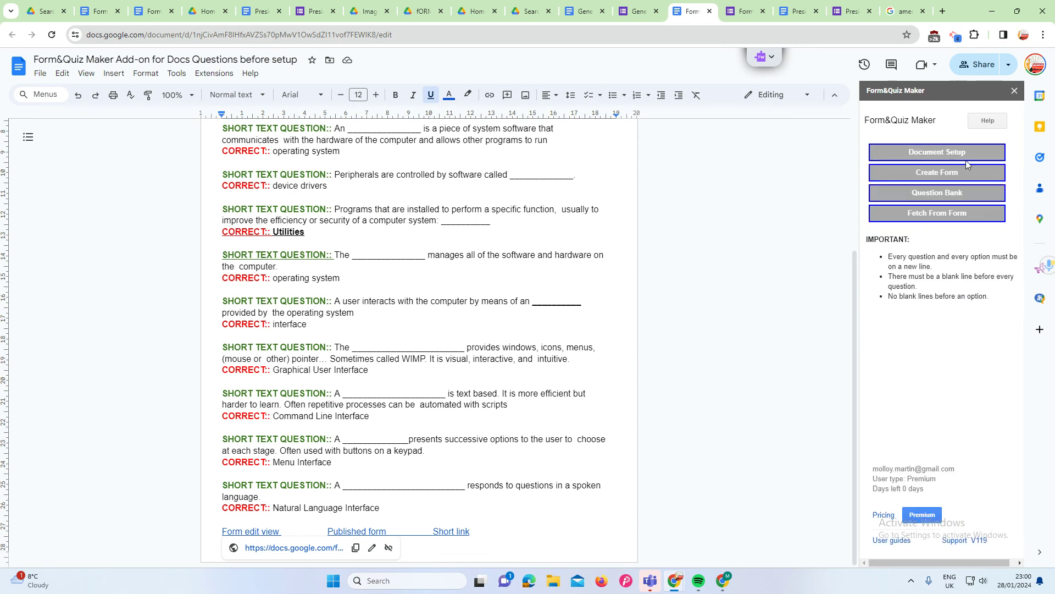
pyautogui.click(966, 157)
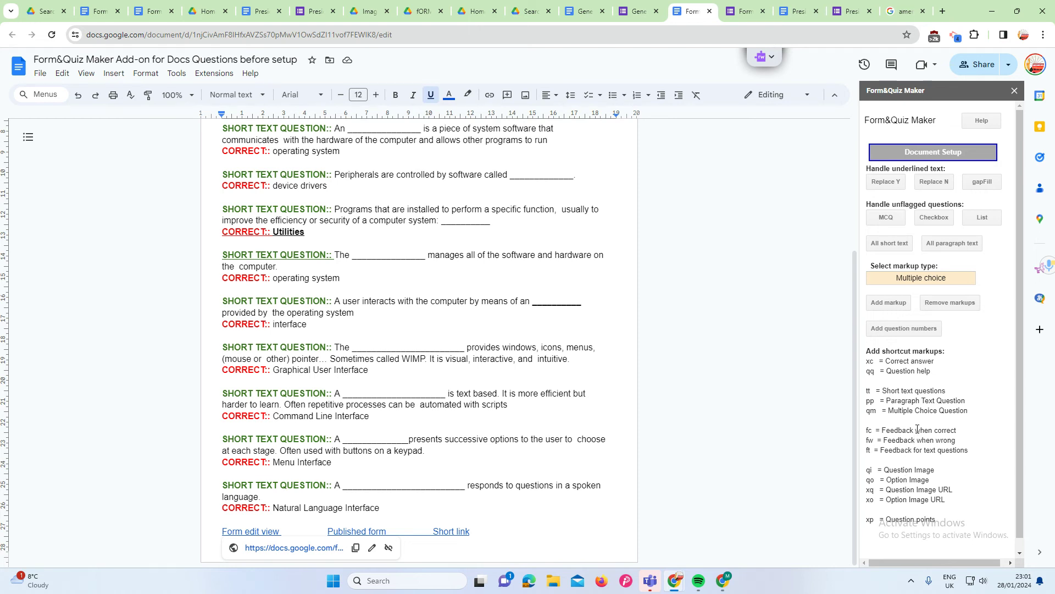
pyautogui.click(969, 278)
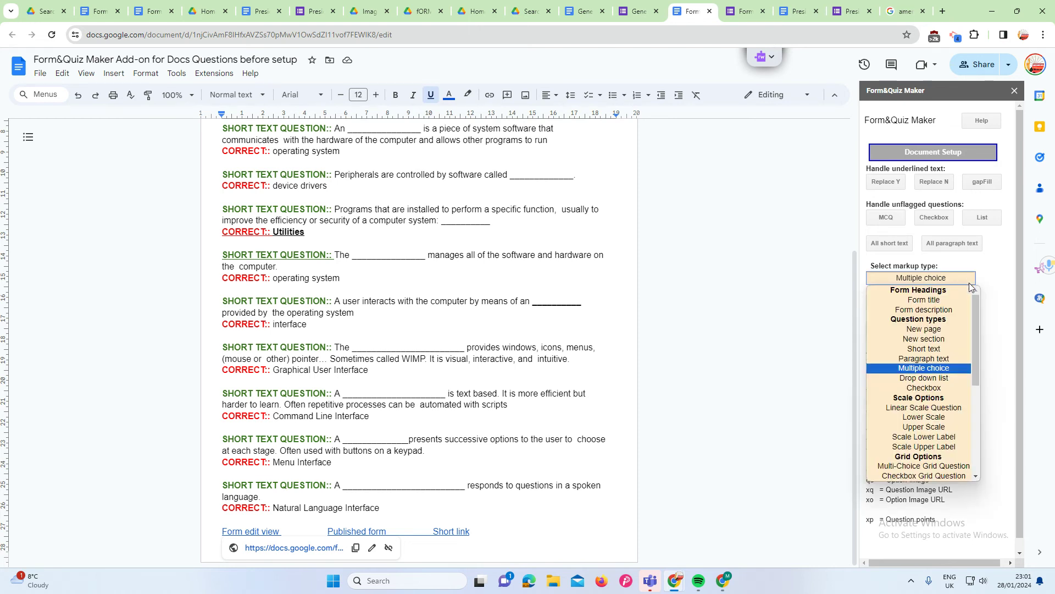
pyautogui.moveTo(974, 308); pyautogui.dragTo(977, 458)
pyautogui.scroll(3, 980, 365)
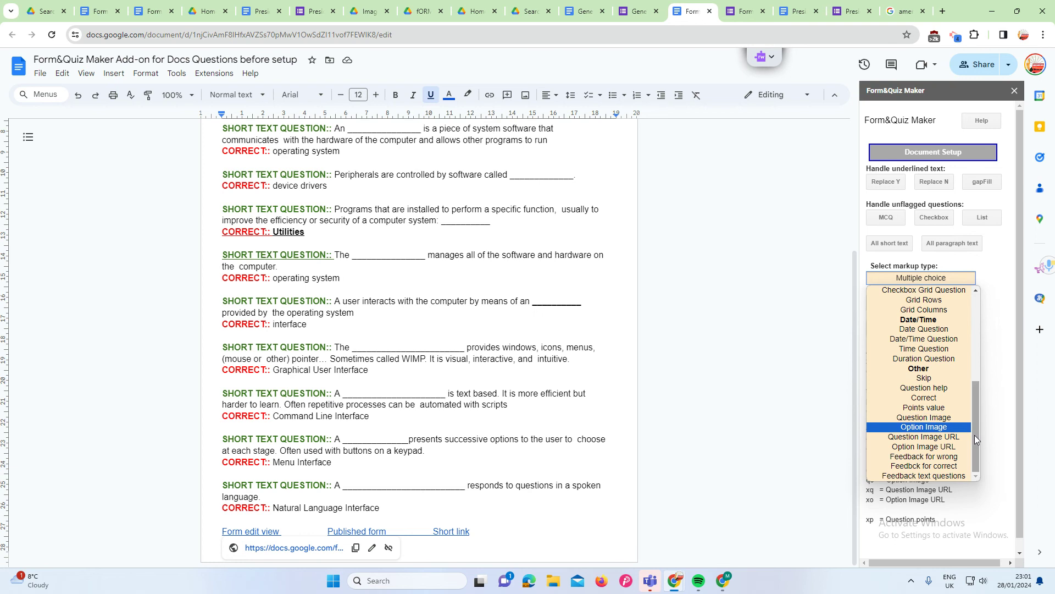
pyautogui.moveTo(974, 437); pyautogui.dragTo(969, 380)
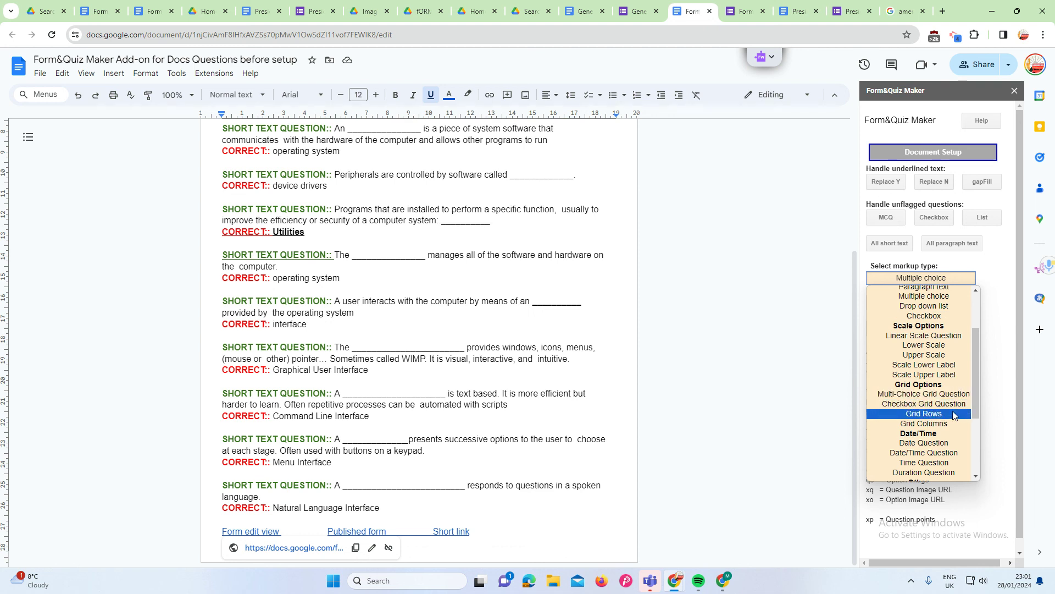
pyautogui.moveTo(976, 398); pyautogui.dragTo(978, 357)
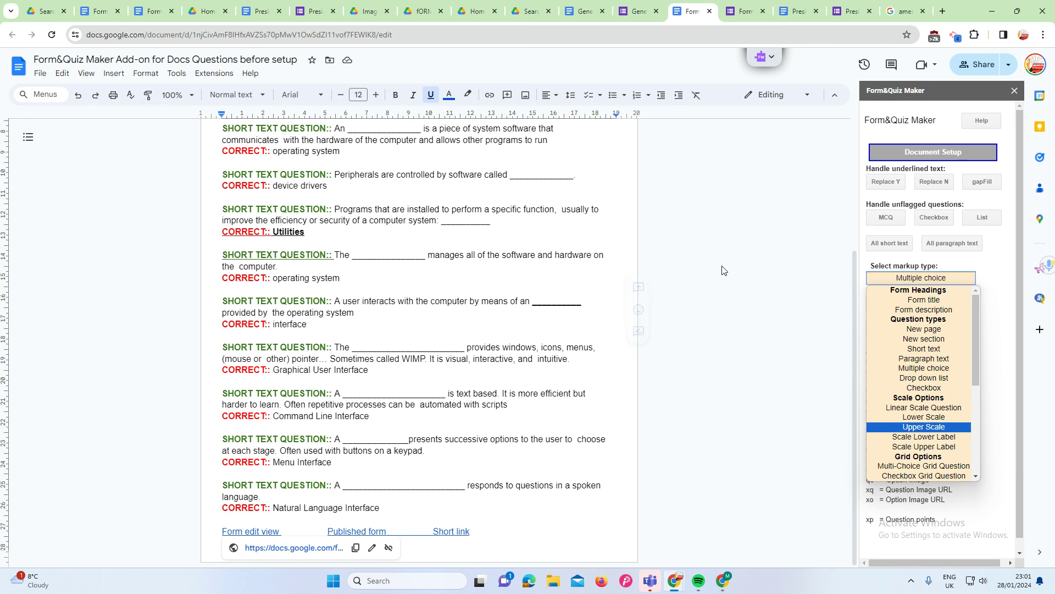
pyautogui.scroll(3, 734, 279)
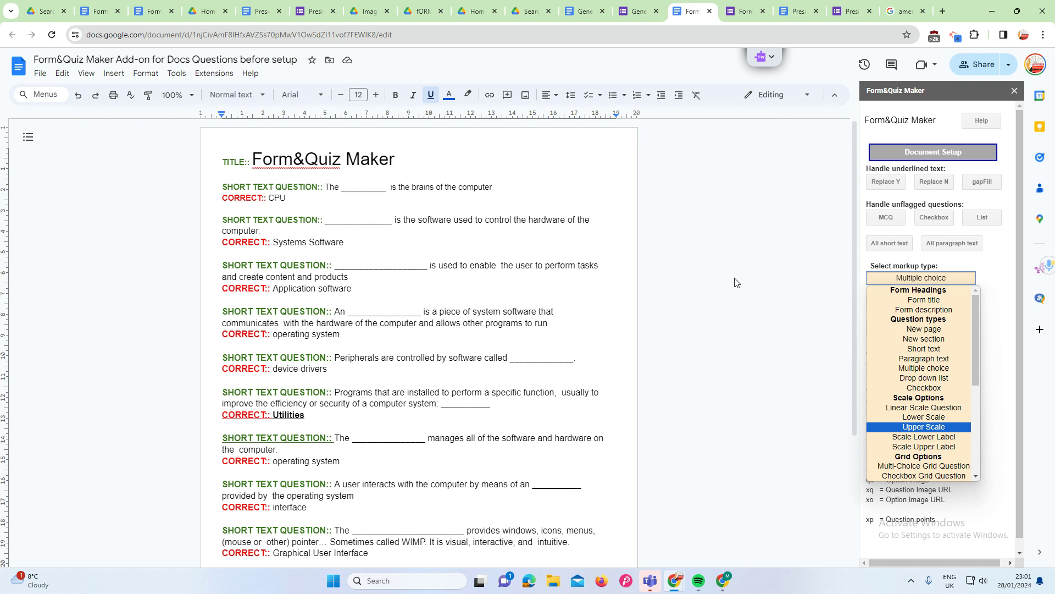